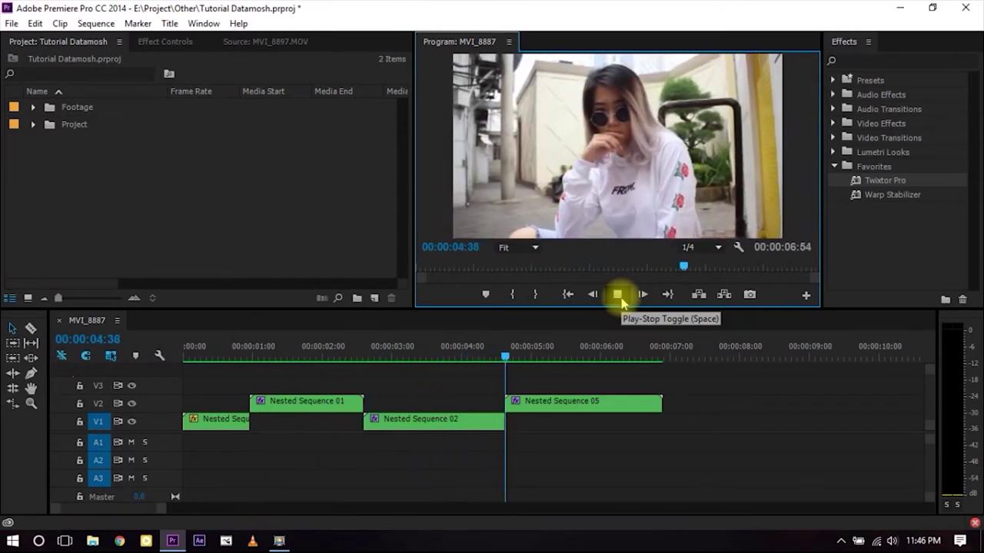
Step: Stop playback and trim Nested Sequence 05 back to the playhead at 00:00:05:41
{"action": "left_click_drag", "start_coordinate": [569, 350], "coordinate": [584, 350]}
{"action": "key", "text": "w"}
{"action": "left_click", "coordinate": [543, 293]}
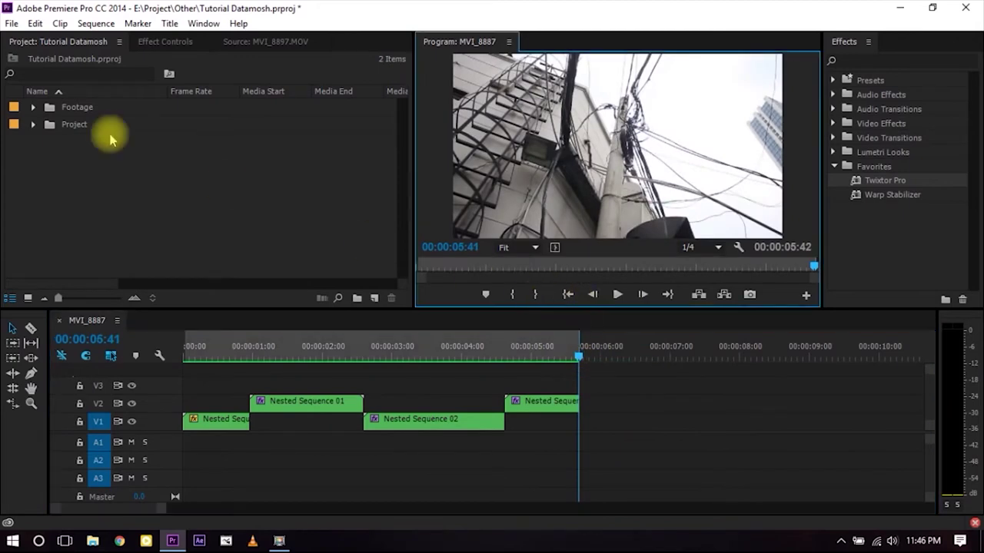
Step: Export the sequence with File > Export > Media to Desktop as MVI_8887.mp4 and start encoding
{"action": "left_click", "coordinate": [11, 24]}
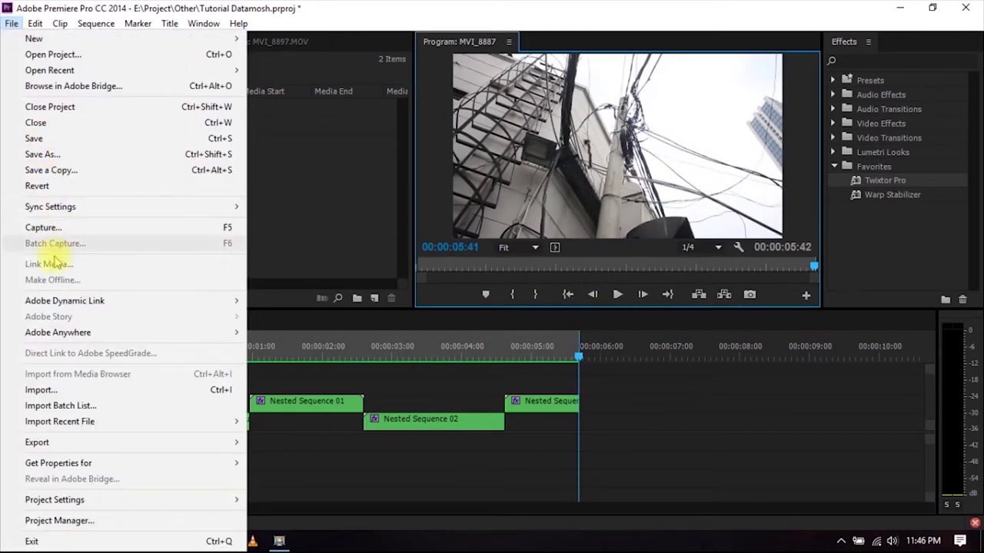
{"action": "mouse_move", "coordinate": [57, 450]}
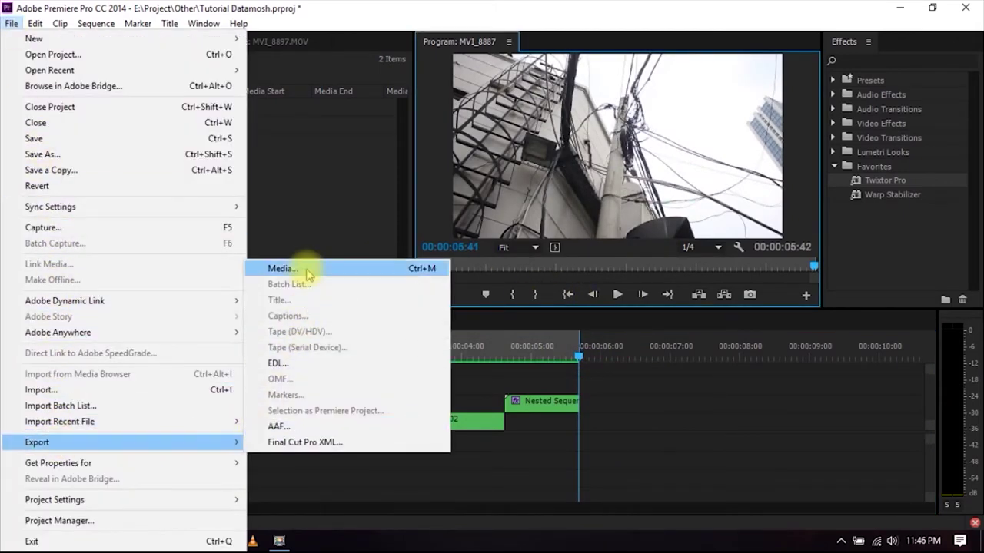
{"action": "left_click", "coordinate": [306, 270]}
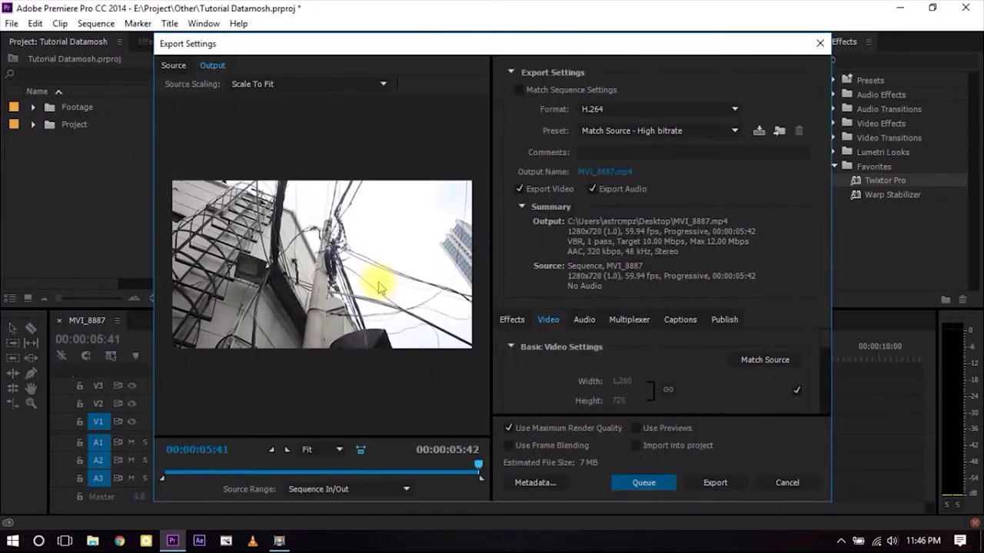
{"action": "left_click", "coordinate": [596, 172]}
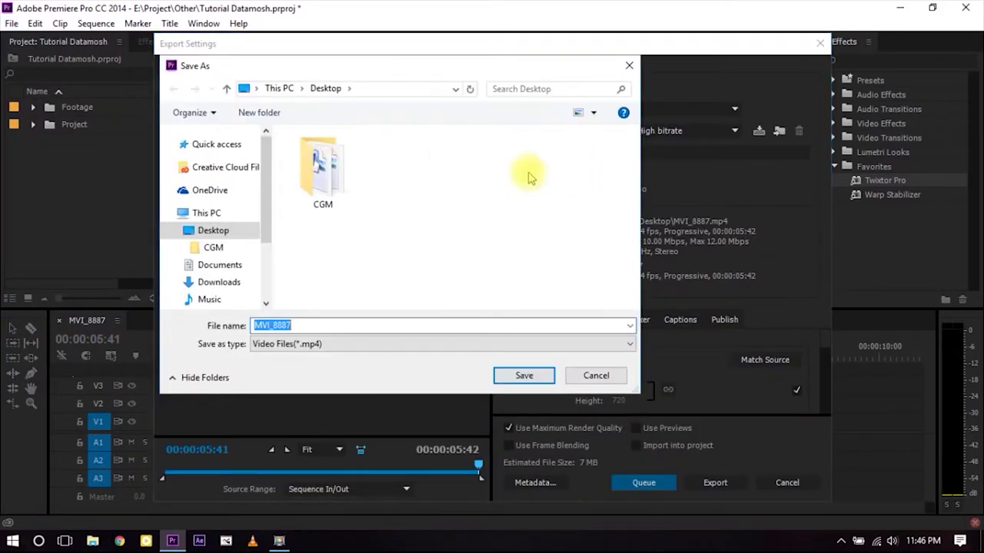
{"action": "left_click", "coordinate": [214, 232]}
{"action": "left_click", "coordinate": [538, 374]}
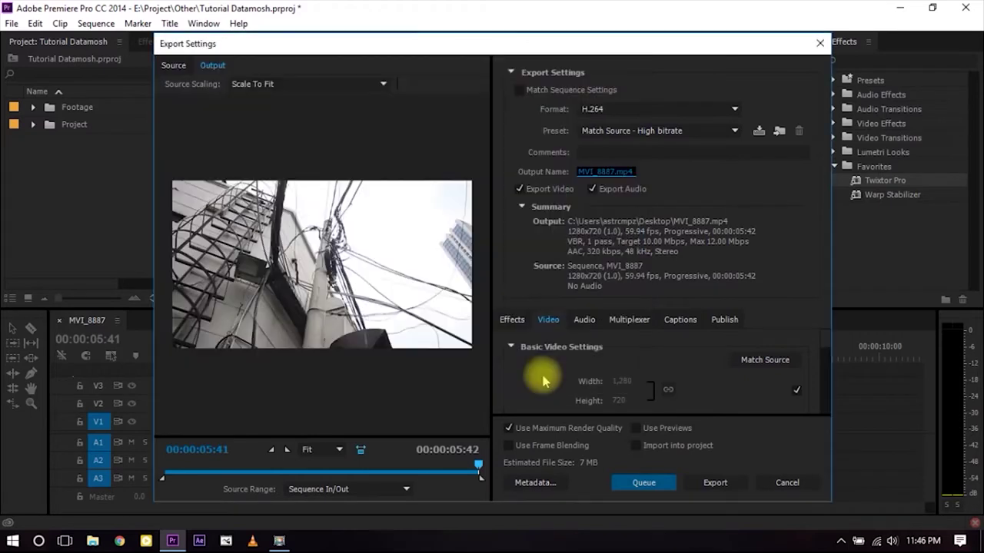
{"action": "left_click", "coordinate": [713, 485]}
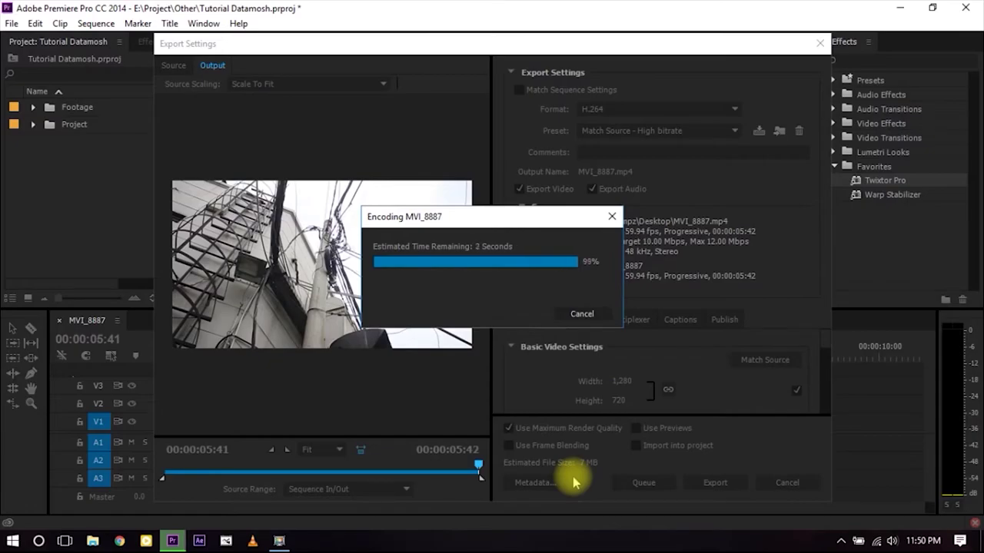
{"action": "key", "text": "super+d"}
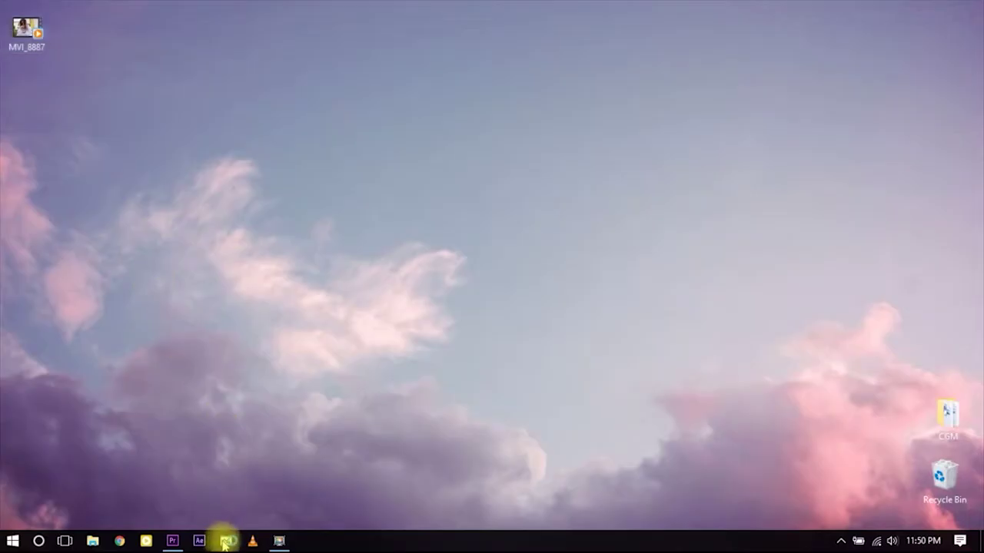
Step: Load MVI_8887.mp4 into Avidemux, declining safe B-frame mode and index rebuilding
{"action": "left_click", "coordinate": [226, 541]}
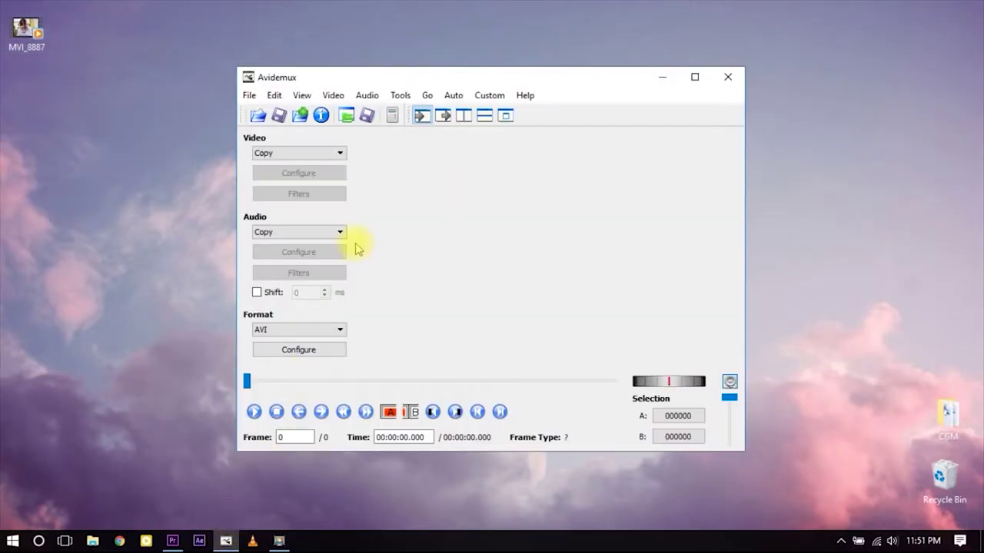
{"action": "left_click_drag", "start_coordinate": [28, 38], "coordinate": [502, 257]}
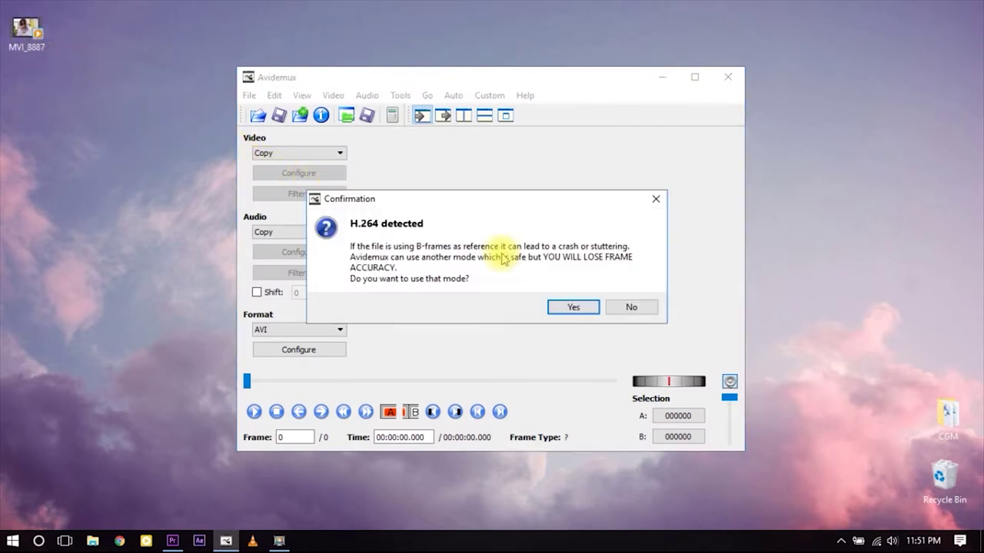
{"action": "left_click", "coordinate": [631, 308]}
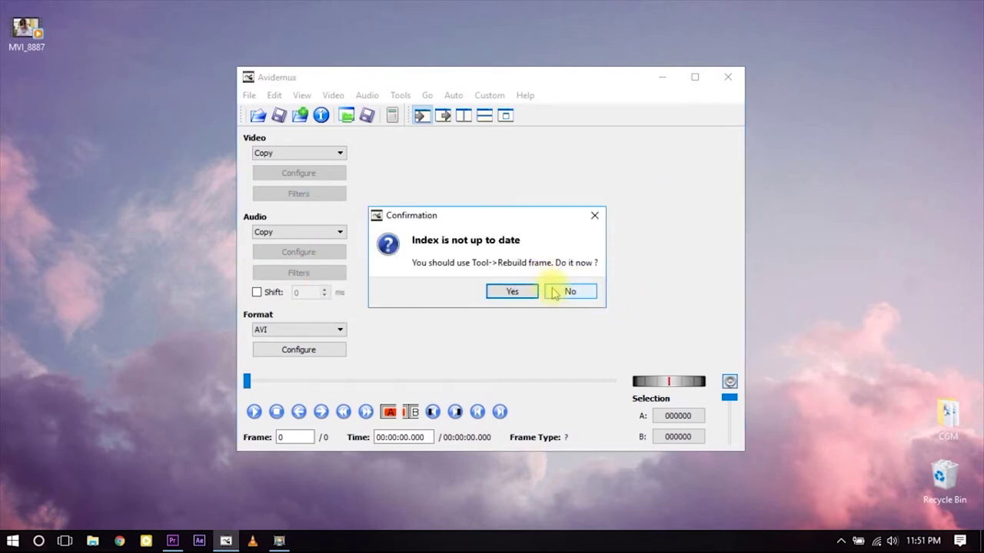
{"action": "left_click", "coordinate": [569, 292]}
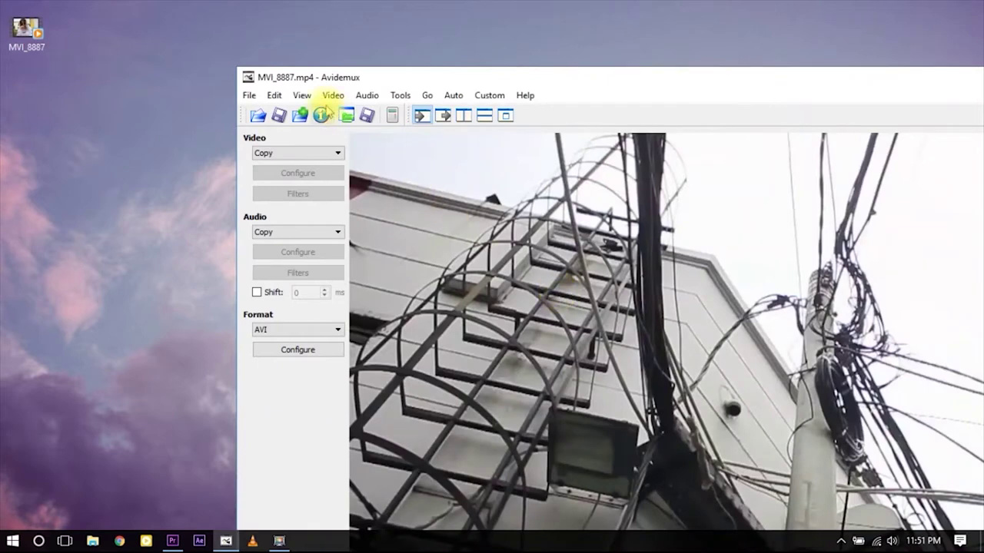
Step: Zoom the preview to 1:2 and jump to the keyframe at frame 58
{"action": "left_click", "coordinate": [302, 95]}
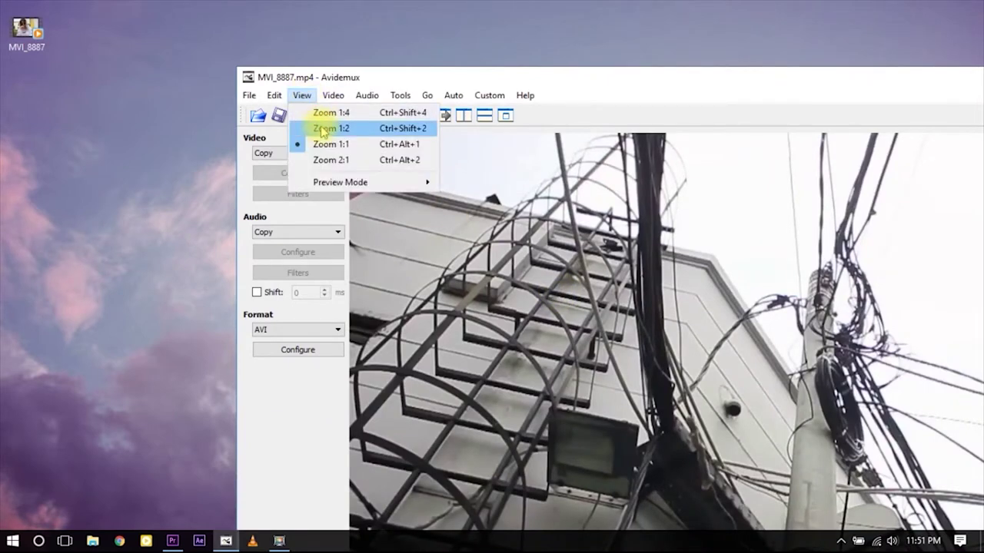
{"action": "left_click", "coordinate": [323, 129]}
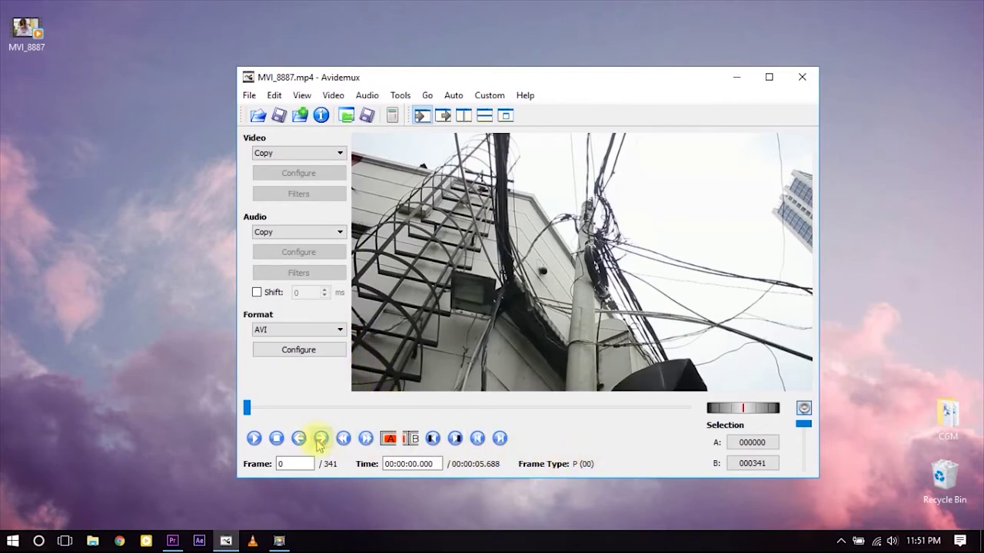
{"action": "left_click", "coordinate": [365, 439]}
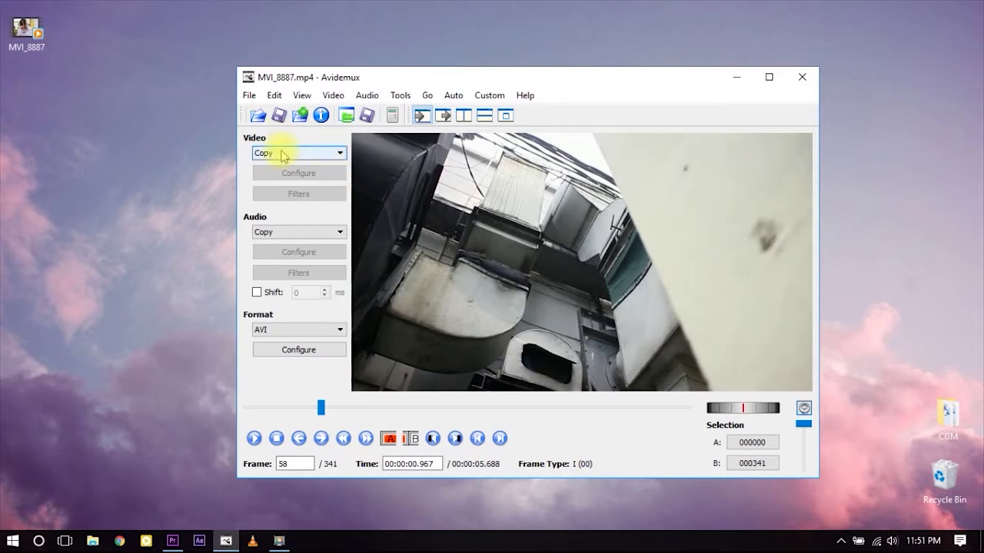
Step: Set video to MPEG-4 ASP (Xvid) with a Maximum I-frame Interval of 999999999
{"action": "left_click", "coordinate": [284, 155]}
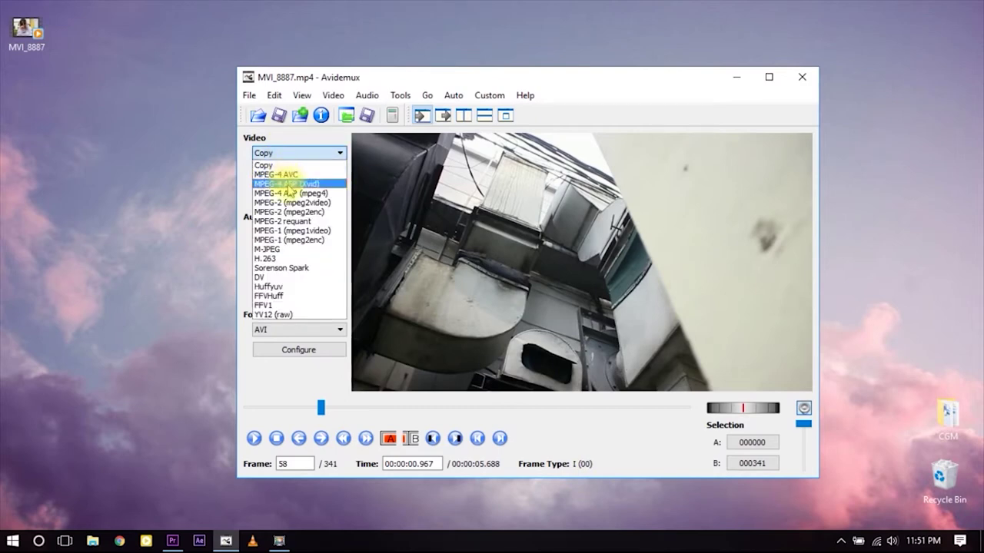
{"action": "left_click", "coordinate": [287, 184]}
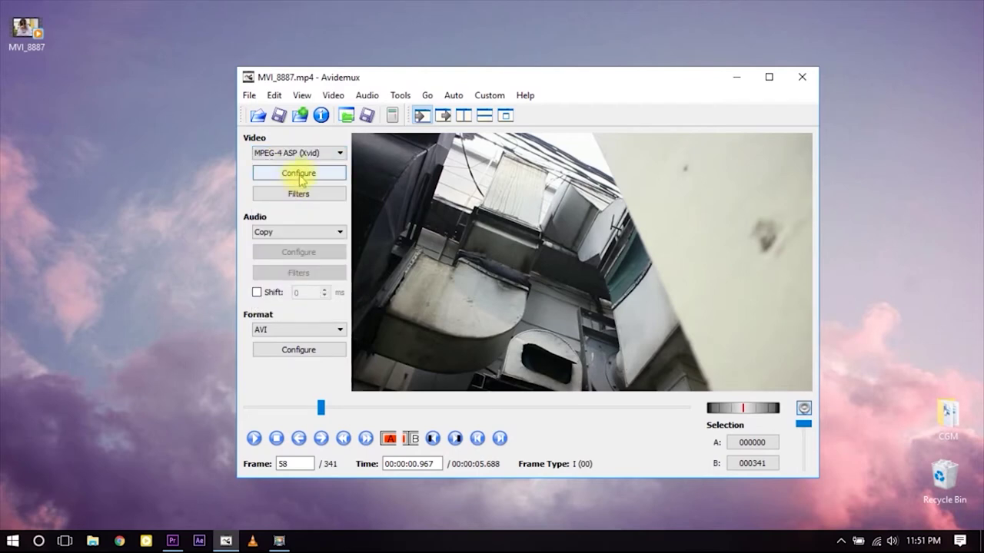
{"action": "left_click", "coordinate": [301, 177]}
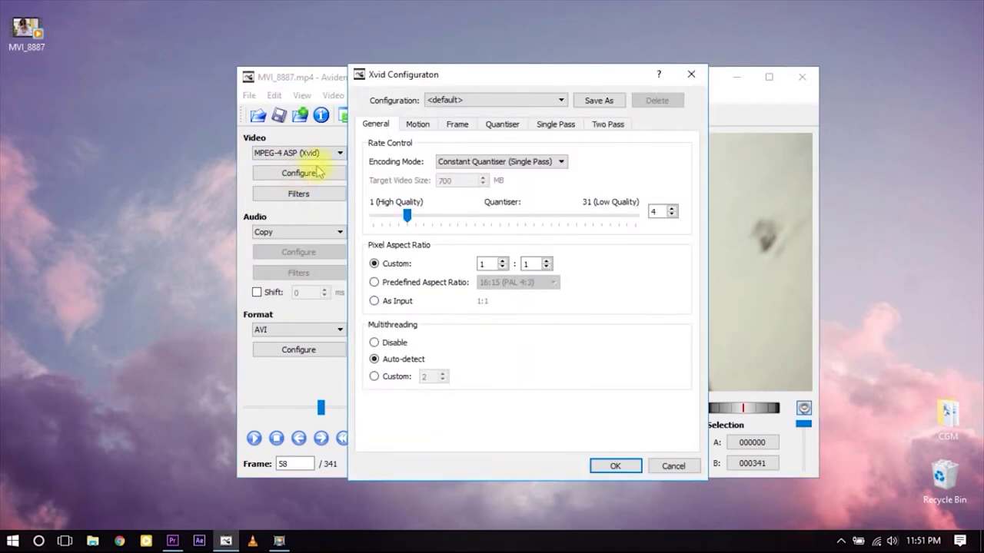
{"action": "left_click", "coordinate": [458, 127]}
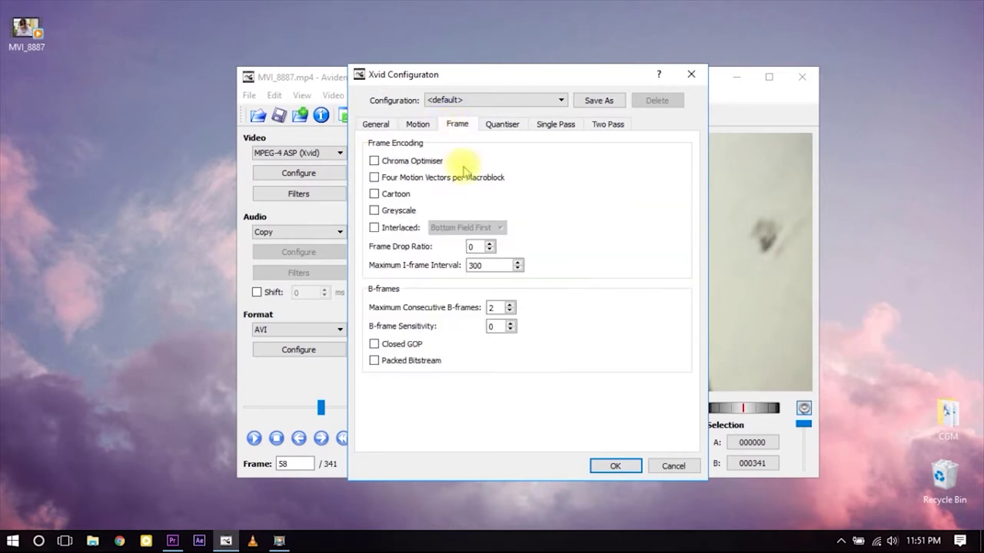
{"action": "left_click_drag", "start_coordinate": [489, 265], "coordinate": [471, 265]}
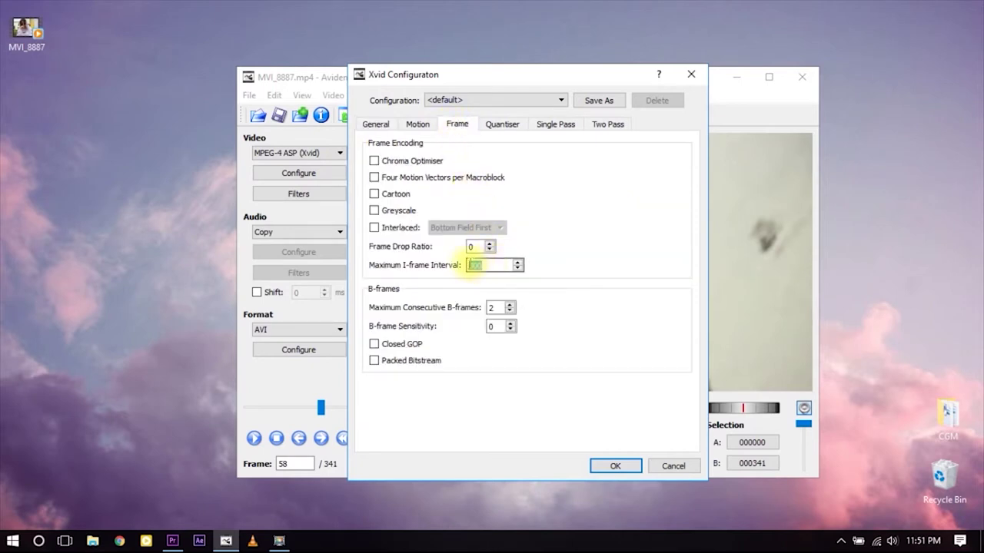
{"action": "type", "text": "999999999"}
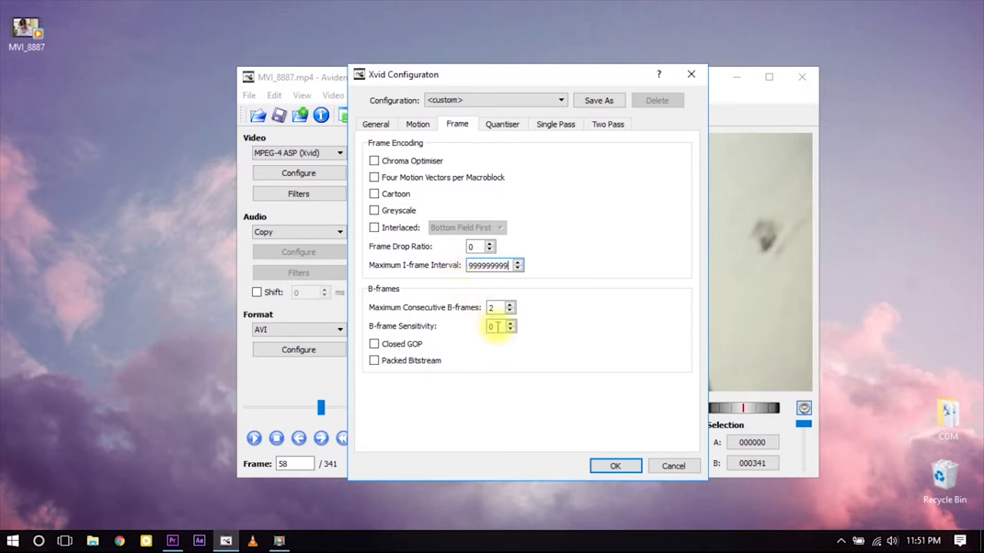
{"action": "left_click", "coordinate": [604, 468]}
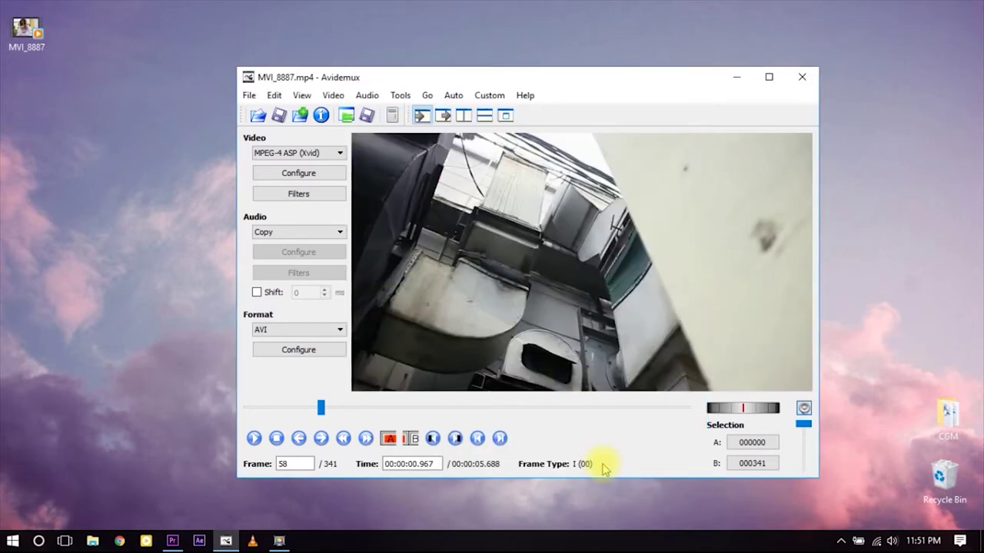
Step: Save the video to the Desktop as 01.avi, acknowledge completion, and close Avidemux
{"action": "left_click", "coordinate": [249, 96]}
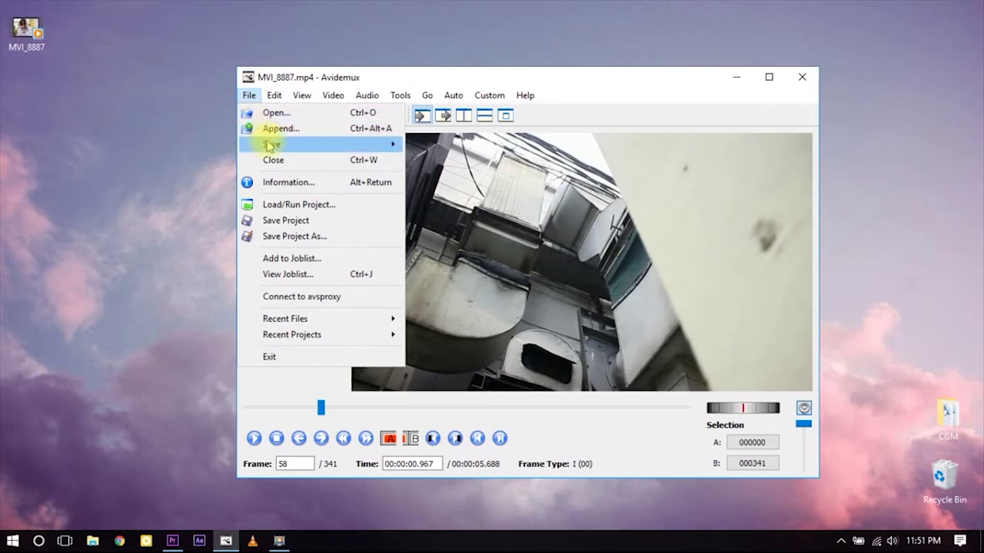
{"action": "mouse_move", "coordinate": [270, 146]}
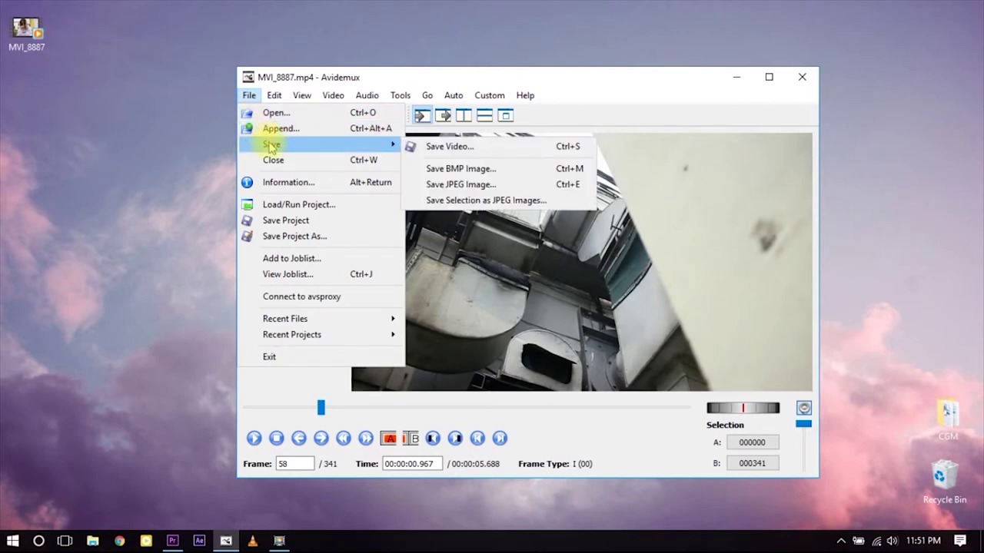
{"action": "left_click", "coordinate": [442, 151]}
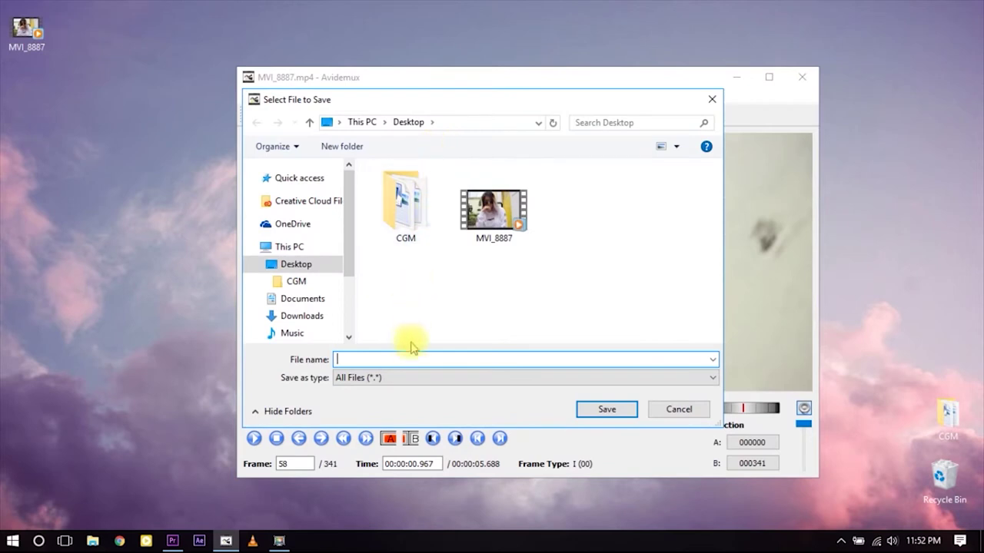
{"action": "type", "text": "01.av"}
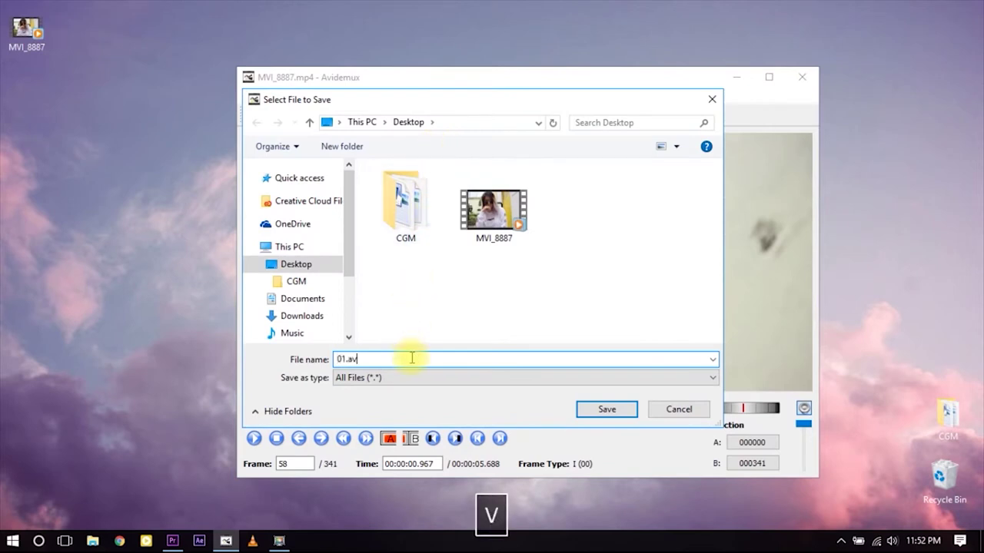
{"action": "type", "text": "i"}
{"action": "left_click_drag", "start_coordinate": [411, 358], "coordinate": [351, 358]}
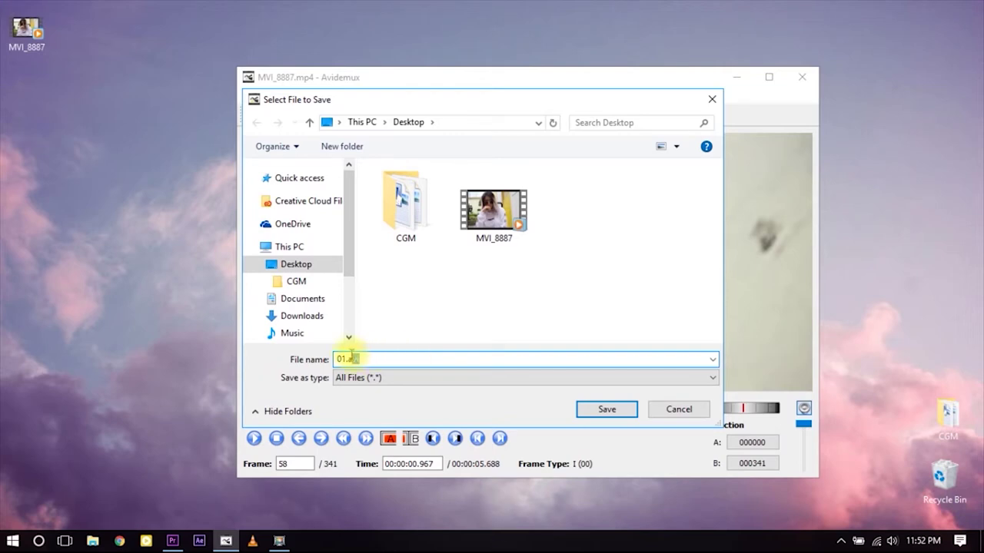
{"action": "left_click", "coordinate": [401, 362]}
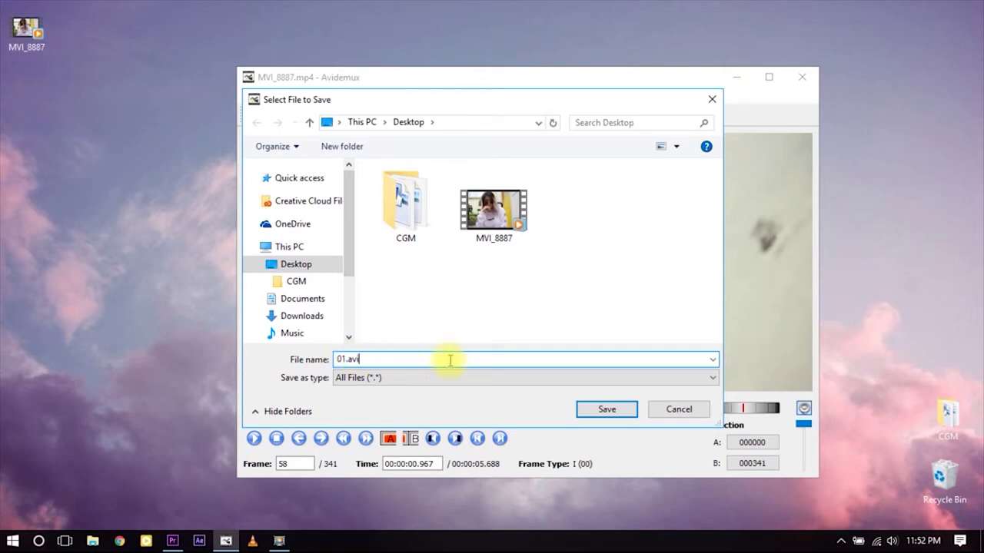
{"action": "left_click", "coordinate": [607, 409]}
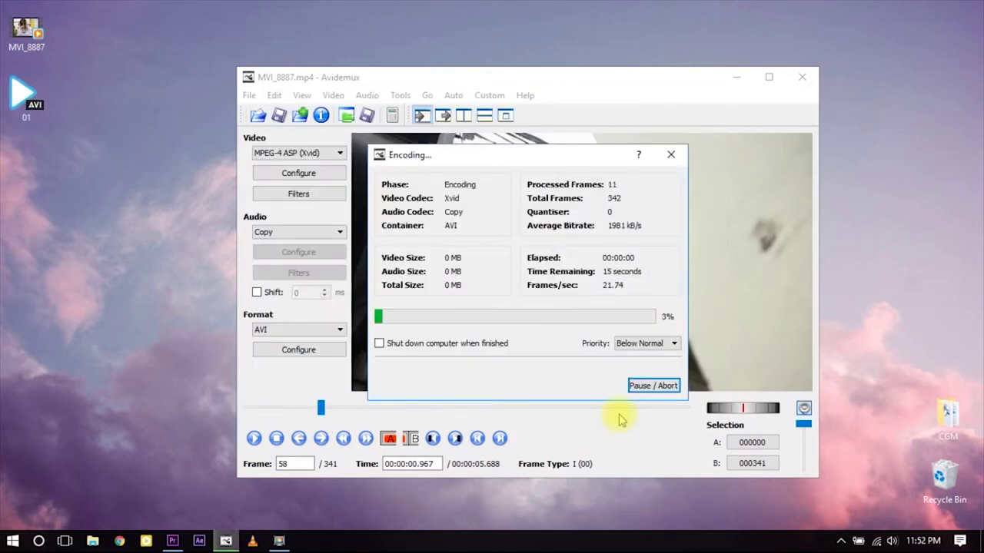
{"action": "left_click", "coordinate": [593, 310]}
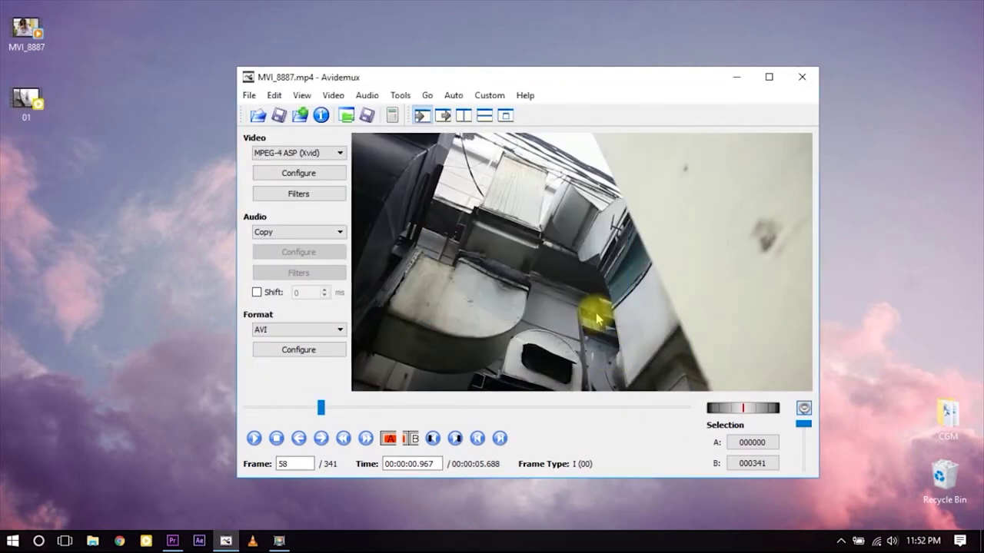
{"action": "left_click", "coordinate": [795, 77]}
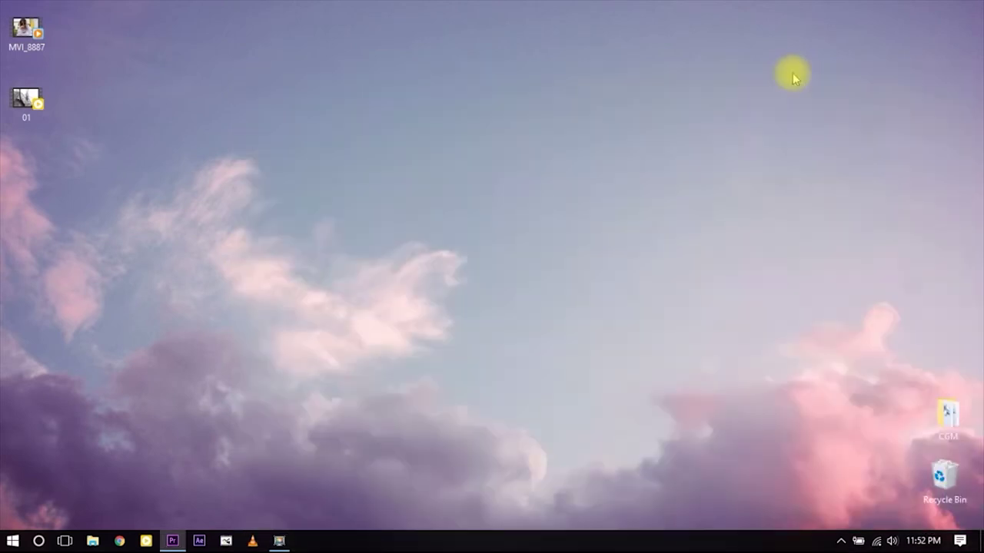
Step: Reopen Avidemux, load 01.avi from the Desktop, zoom to 1:2, and step forward
{"action": "left_click", "coordinate": [226, 542]}
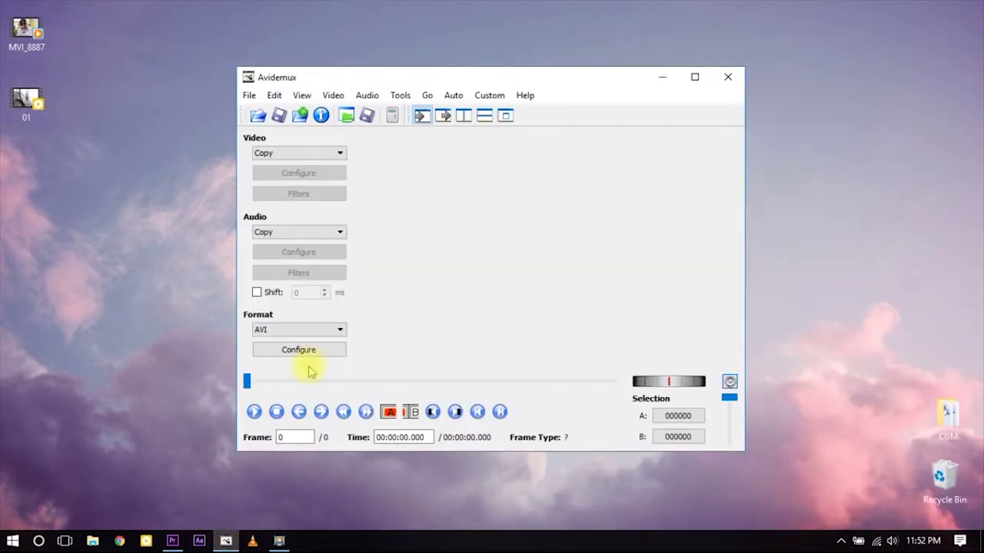
{"action": "left_click_drag", "start_coordinate": [23, 104], "coordinate": [505, 277]}
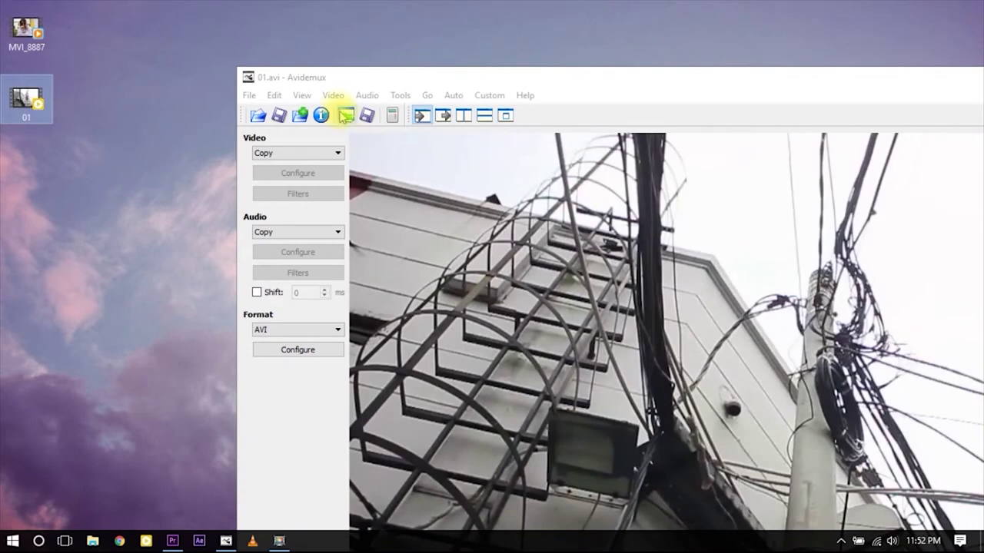
{"action": "left_click", "coordinate": [329, 95]}
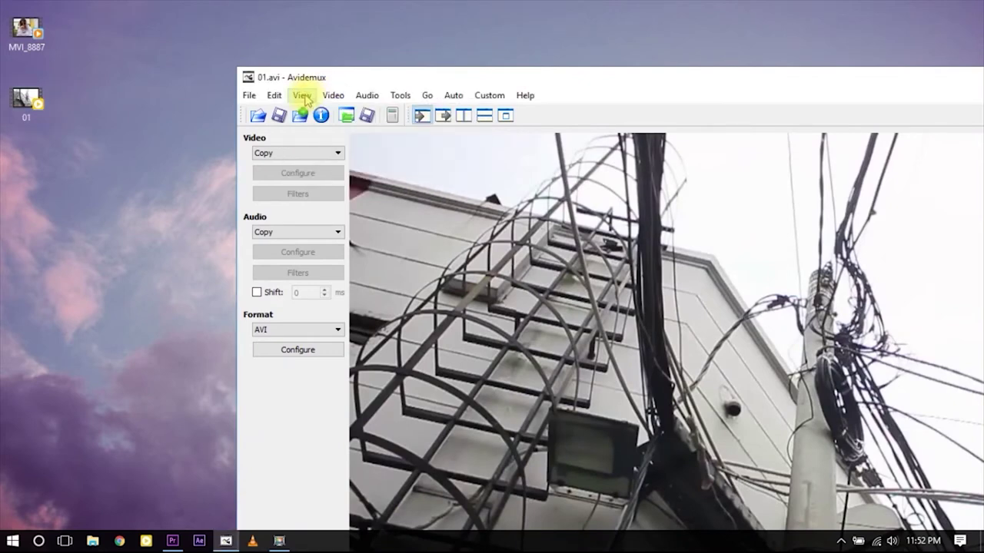
{"action": "left_click", "coordinate": [302, 97]}
{"action": "left_click", "coordinate": [316, 129]}
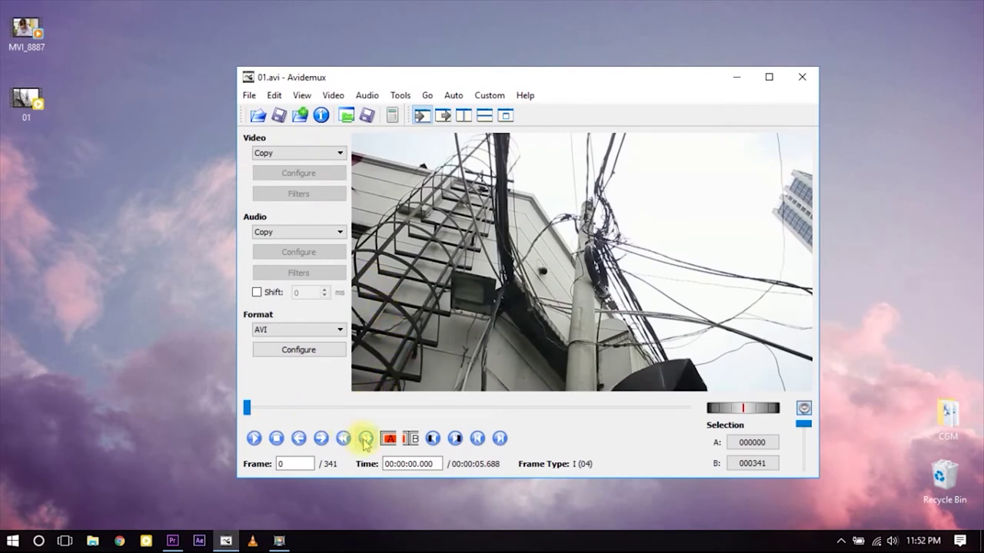
{"action": "left_click", "coordinate": [366, 438]}
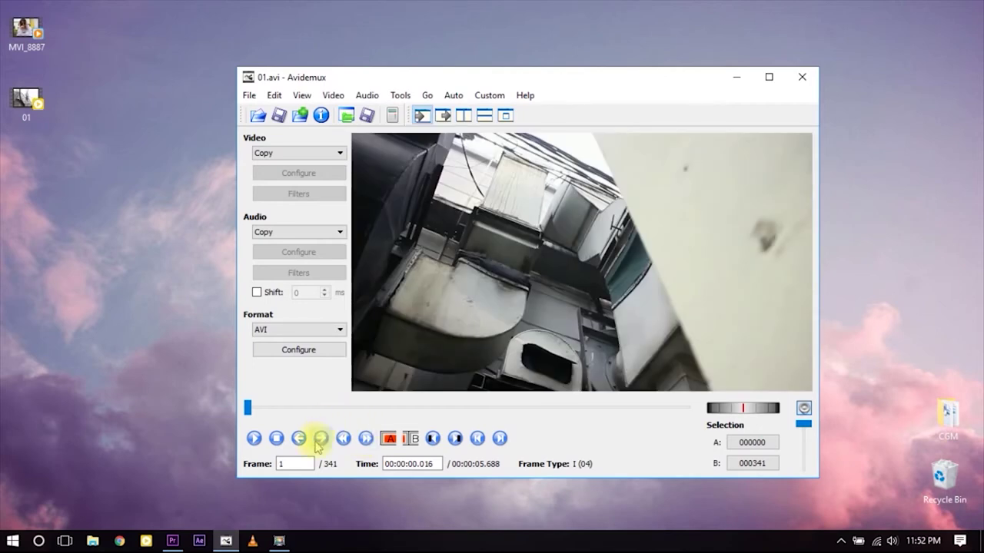
Step: Mark frames 59–60 with A/B markers and delete the I-frame at frame 59
{"action": "double_click", "coordinate": [293, 464]}
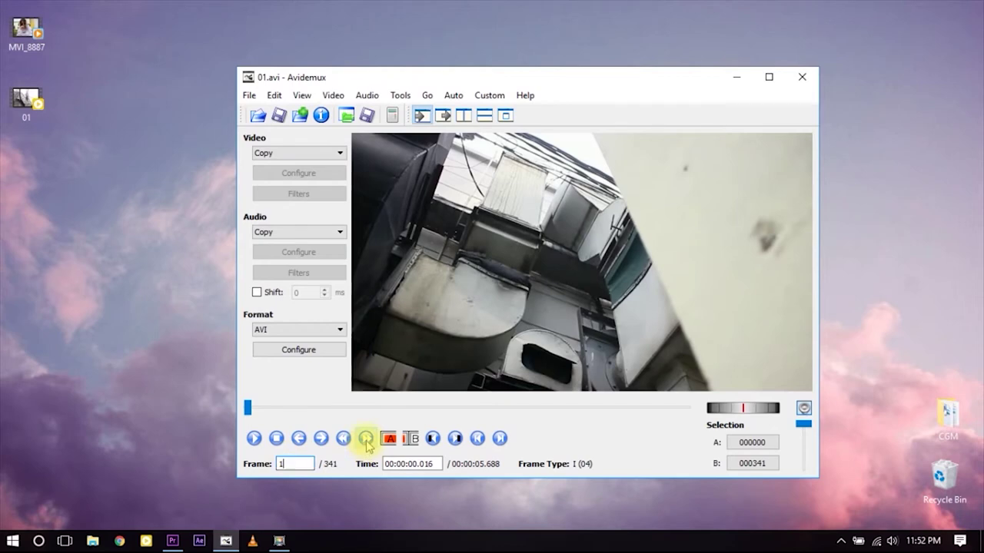
{"action": "left_click", "coordinate": [366, 439]}
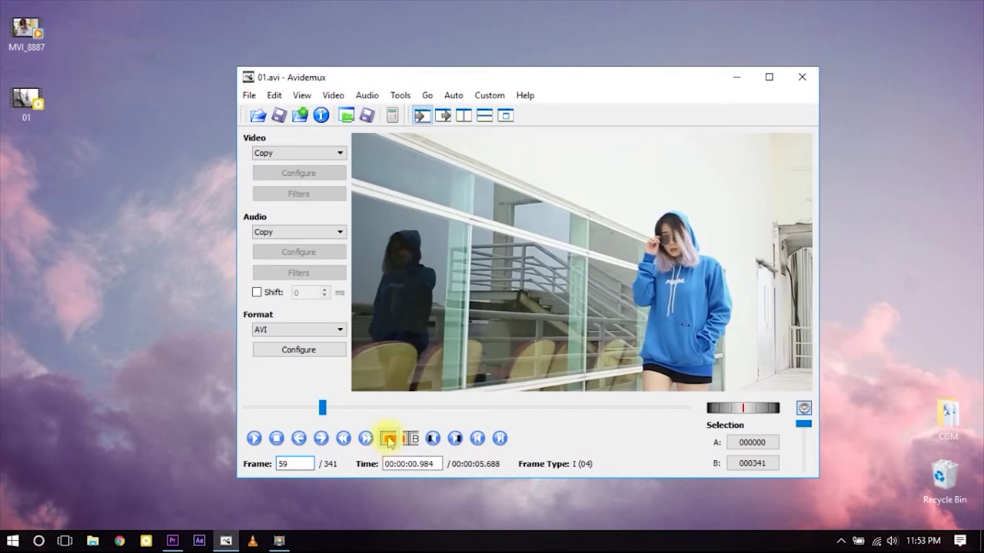
{"action": "left_click", "coordinate": [389, 439]}
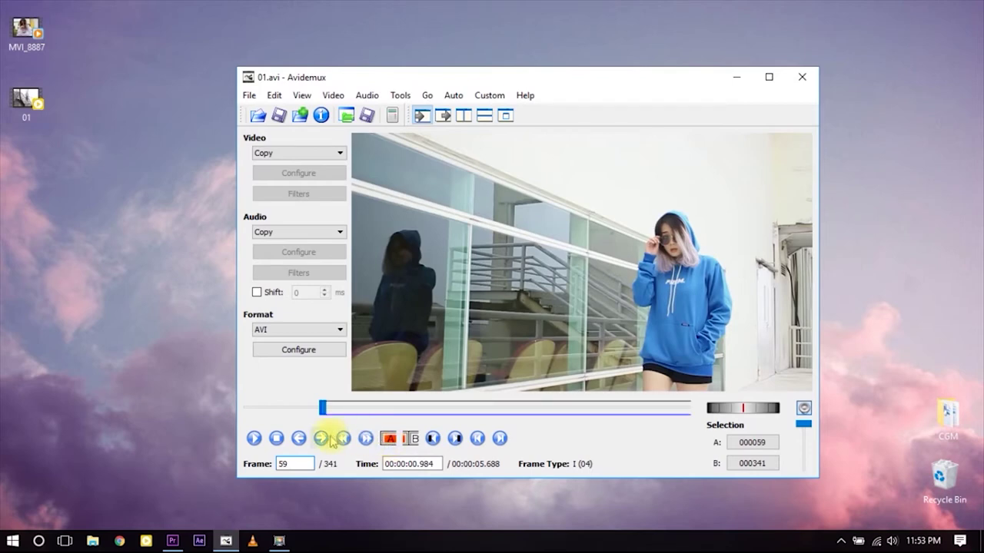
{"action": "left_click", "coordinate": [322, 439]}
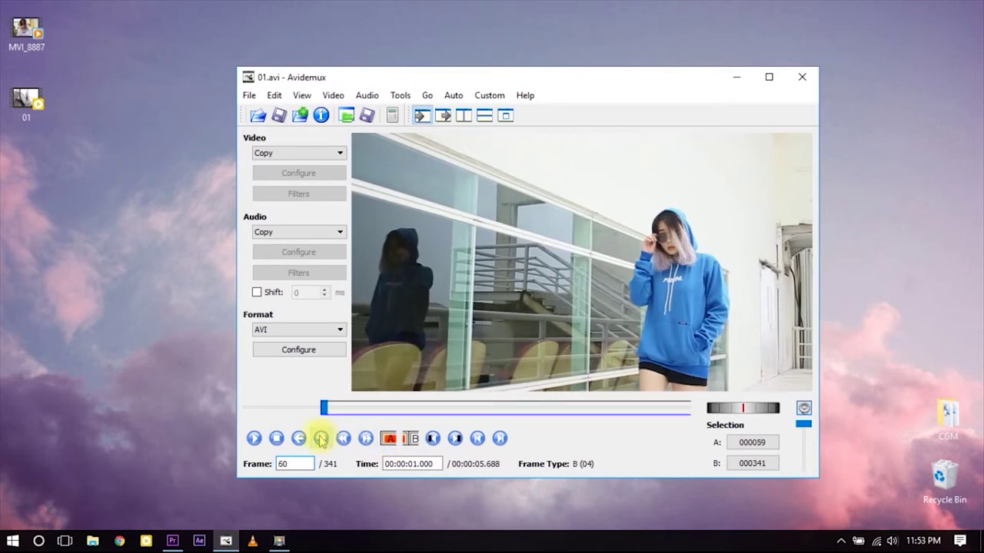
{"action": "left_click", "coordinate": [411, 439]}
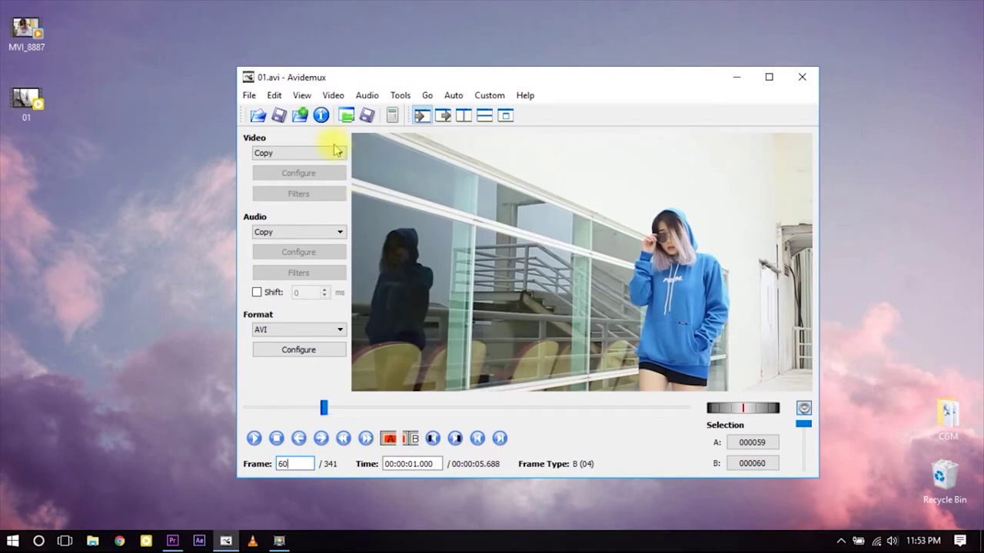
{"action": "left_click", "coordinate": [274, 96]}
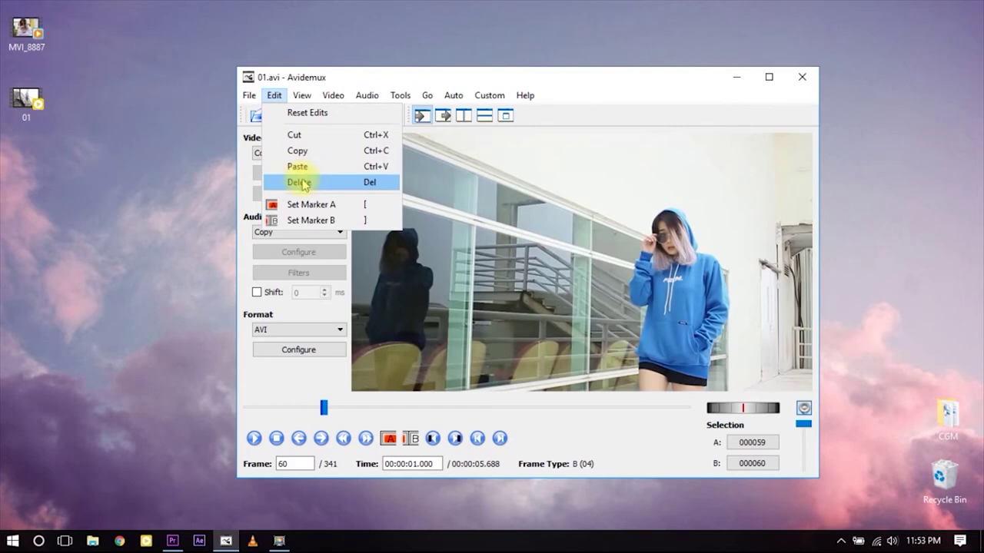
{"action": "left_click", "coordinate": [299, 183]}
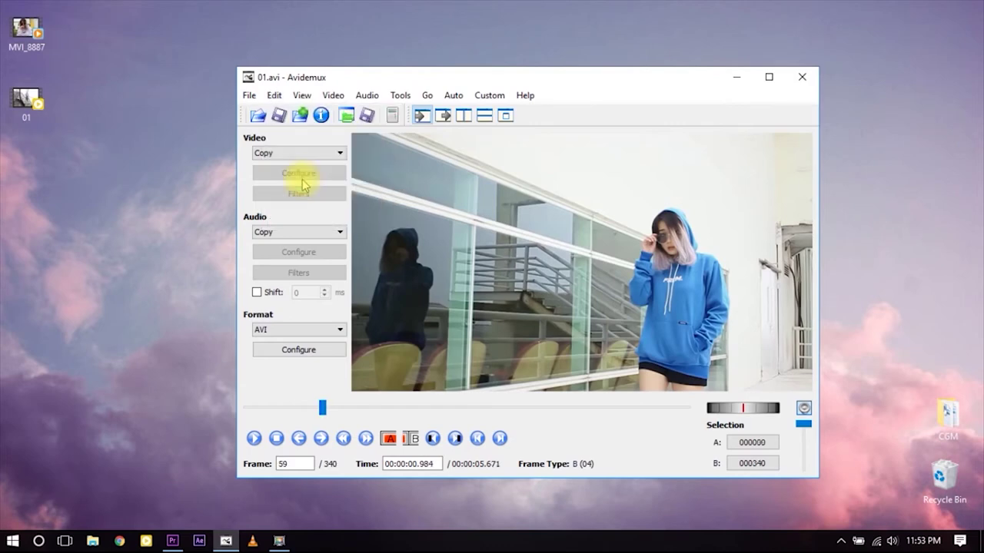
Step: Mark frames 156–157 and delete the I-frame at frame 156
{"action": "left_click", "coordinate": [365, 443]}
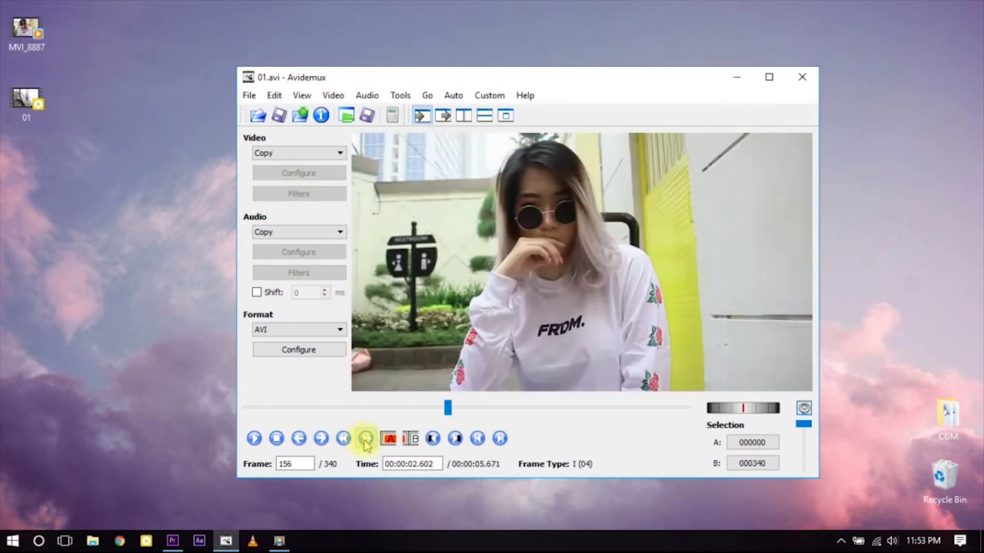
{"action": "left_click", "coordinate": [392, 439]}
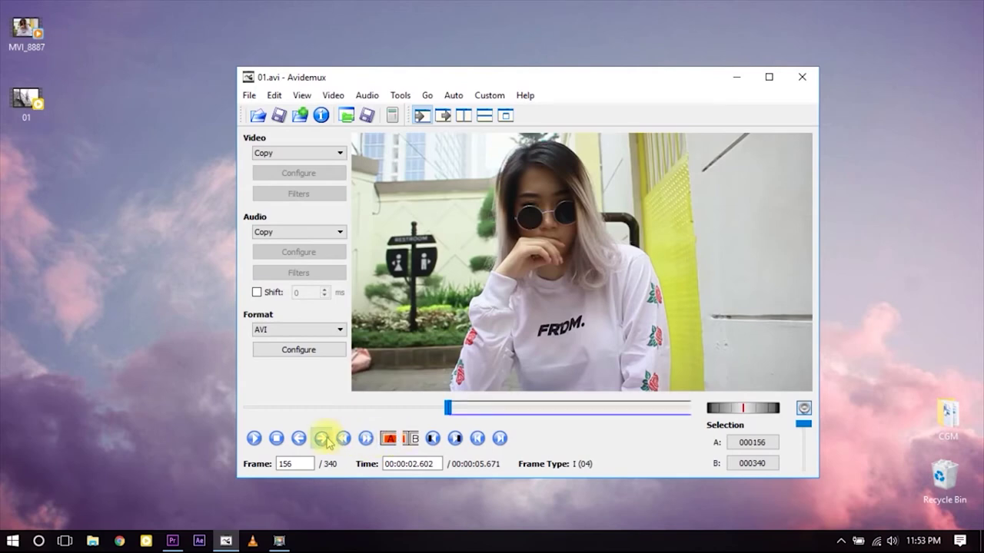
{"action": "left_click", "coordinate": [323, 439]}
{"action": "left_click", "coordinate": [409, 440]}
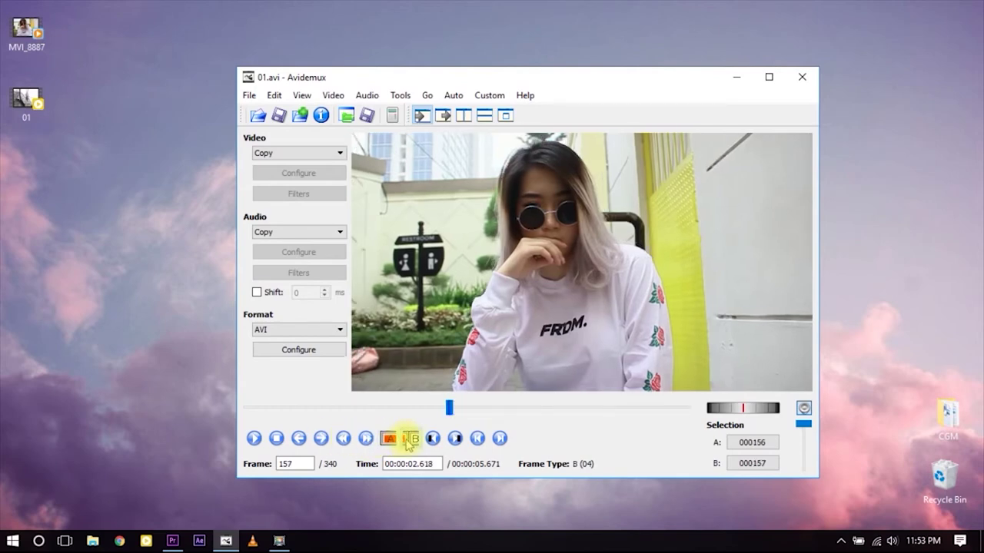
{"action": "left_click", "coordinate": [273, 95]}
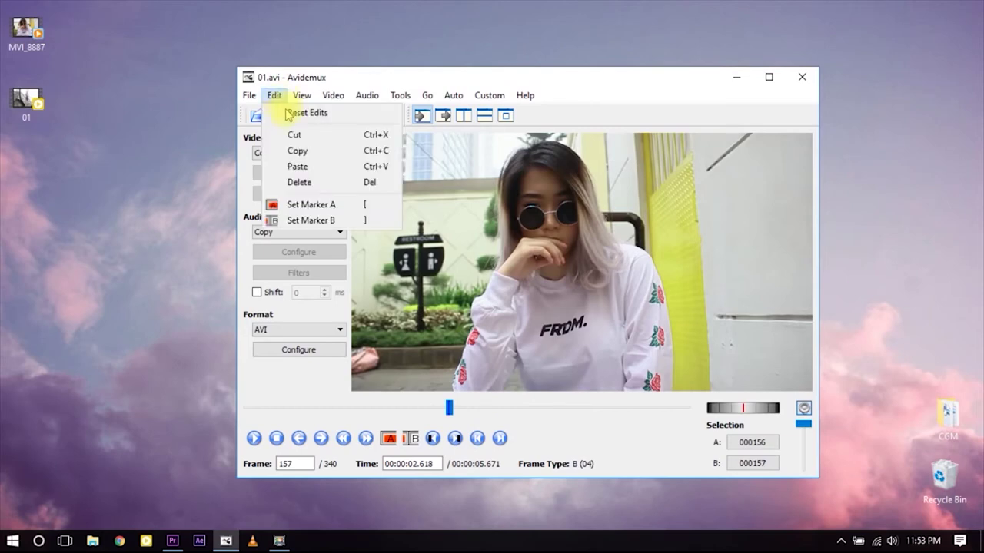
{"action": "left_click", "coordinate": [304, 182]}
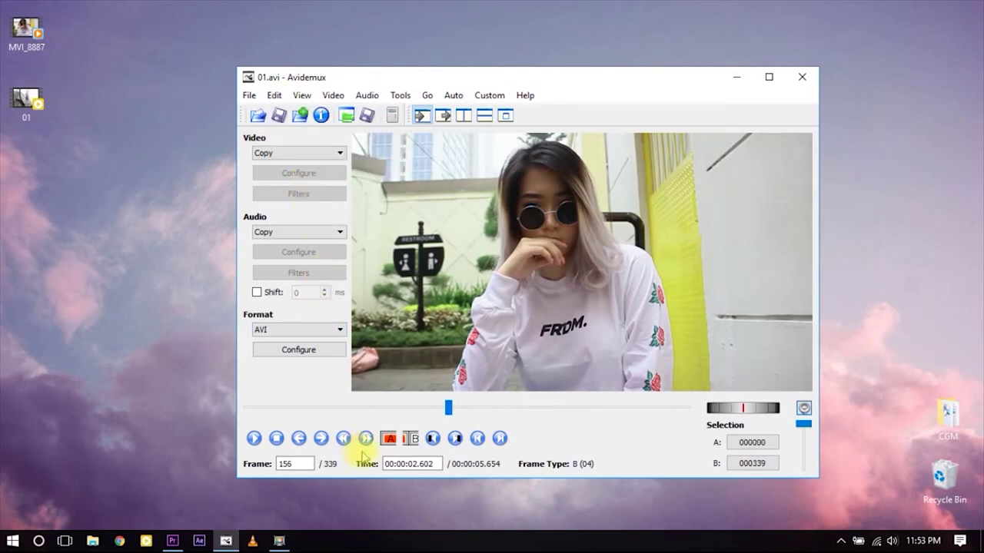
Step: Mark and delete the next I-frame, then return the slider to the clip start
{"action": "left_click", "coordinate": [364, 437]}
{"action": "left_click", "coordinate": [388, 438]}
{"action": "left_click", "coordinate": [321, 438]}
{"action": "left_click", "coordinate": [411, 438]}
{"action": "left_click", "coordinate": [273, 96]}
{"action": "left_click", "coordinate": [304, 183]}
{"action": "left_click_drag", "start_coordinate": [606, 408], "coordinate": [247, 408]}
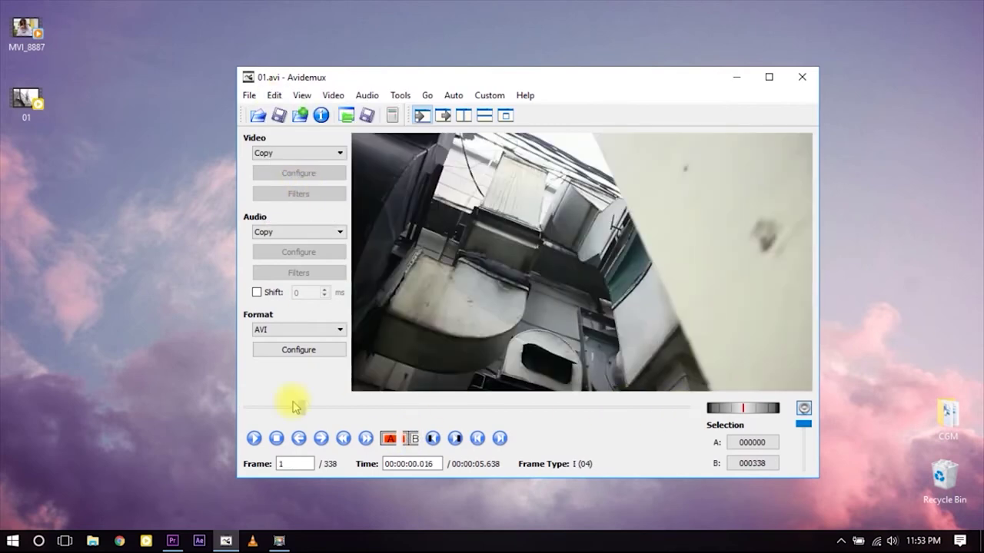
Step: Save the edited clip as 02.avi, declining smart copy, and close Avidemux
{"action": "left_click", "coordinate": [250, 96]}
{"action": "mouse_move", "coordinate": [271, 144]}
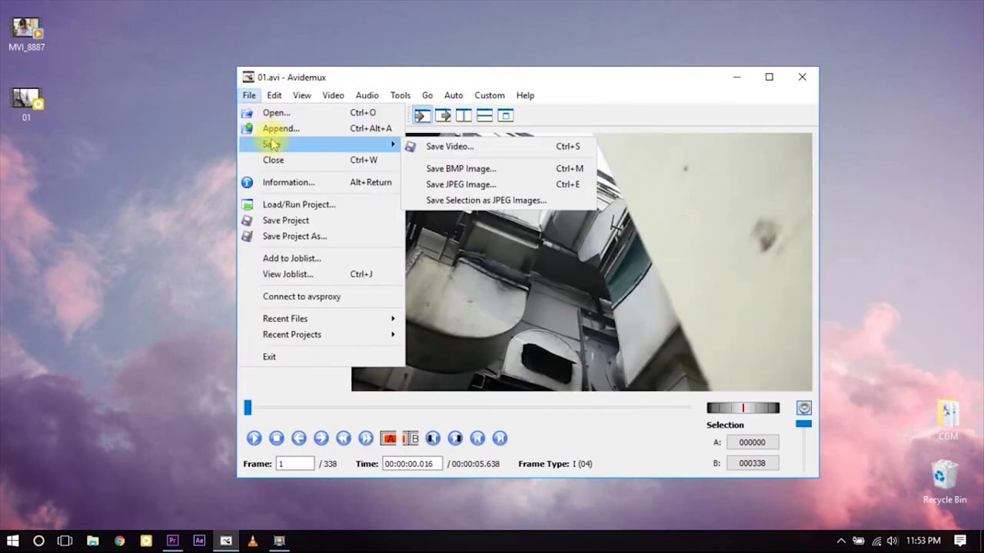
{"action": "left_click", "coordinate": [451, 147]}
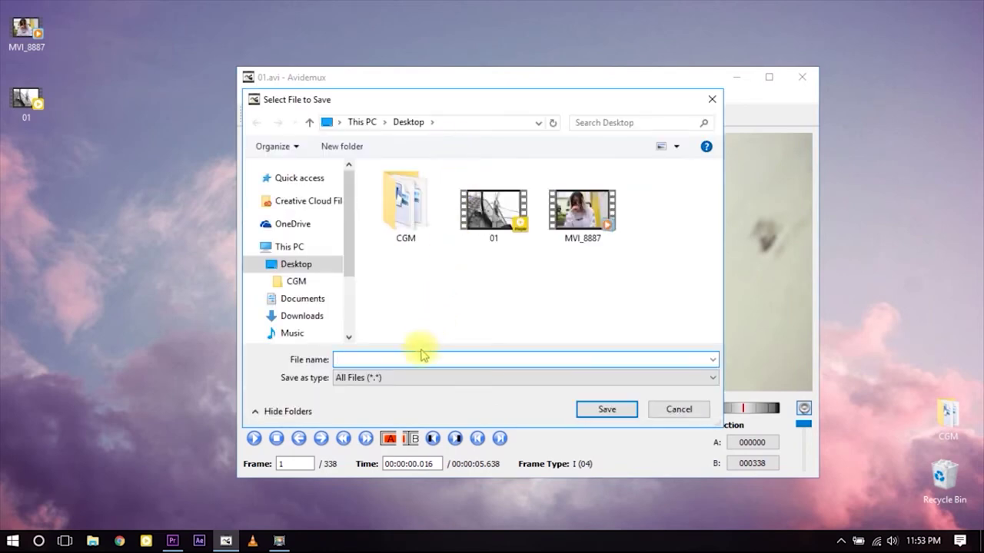
{"action": "type", "text": "02"}
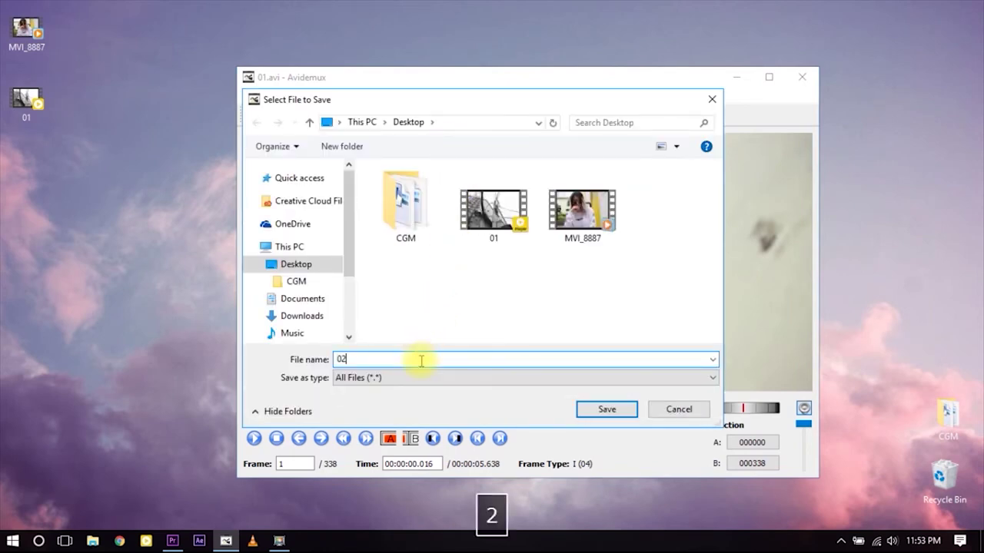
{"action": "type", "text": ".avi"}
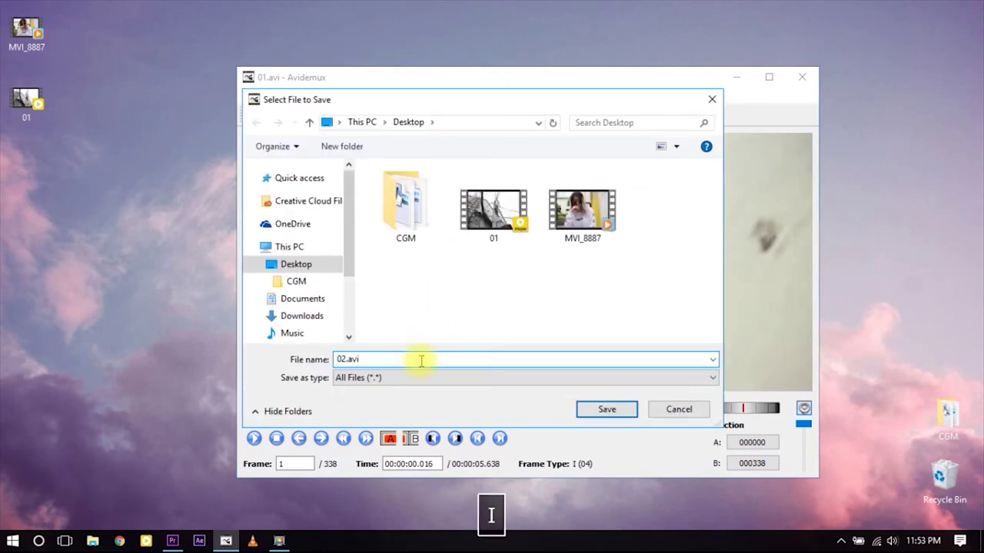
{"action": "left_click", "coordinate": [589, 415]}
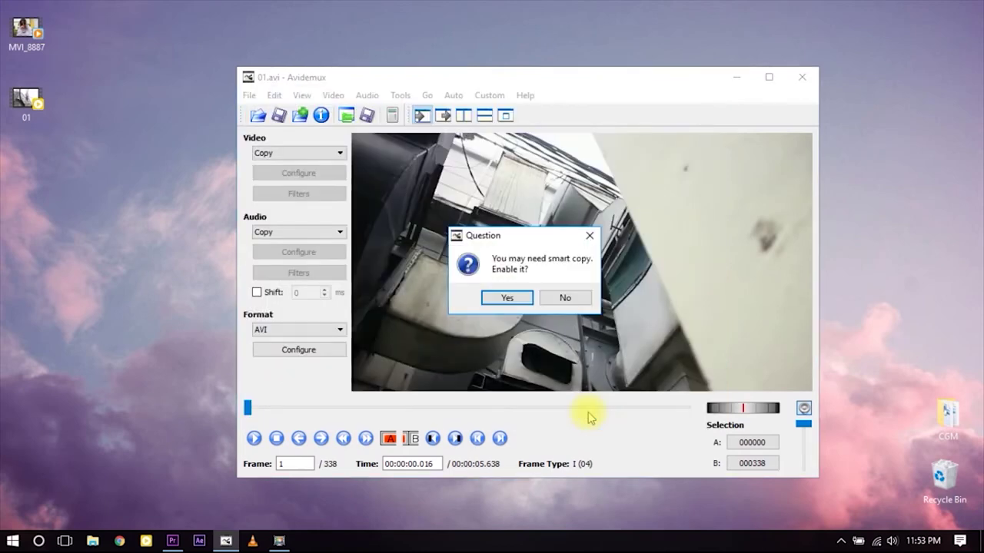
{"action": "left_click", "coordinate": [565, 299]}
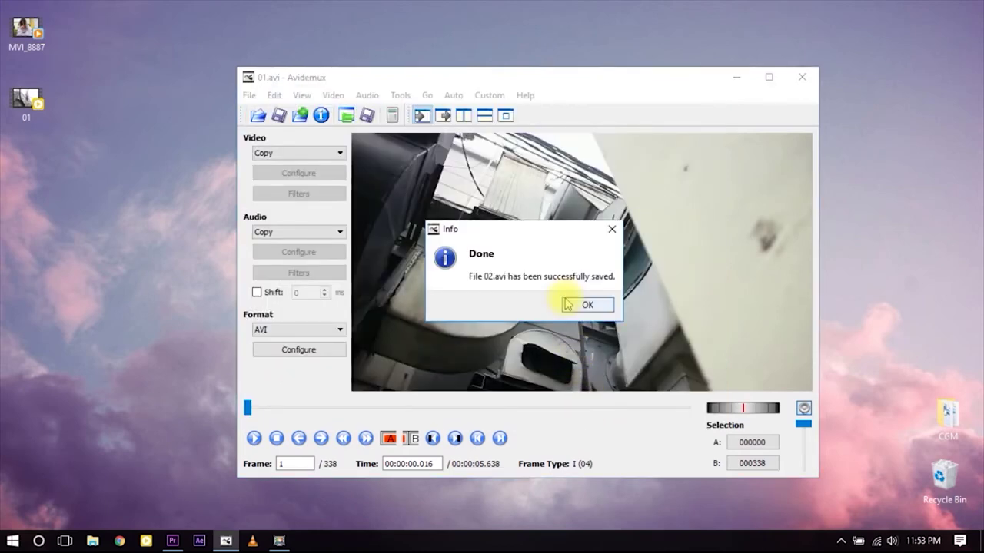
{"action": "left_click", "coordinate": [584, 307]}
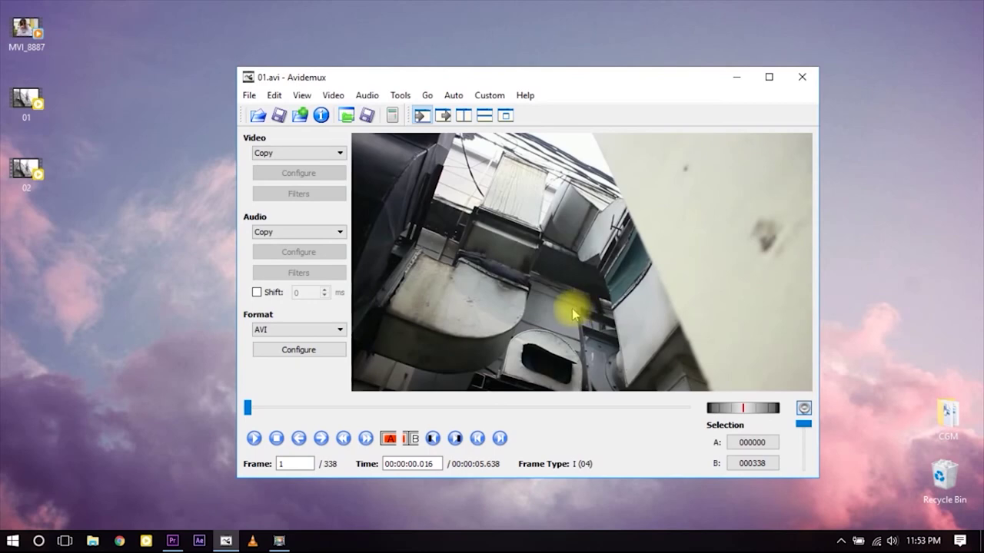
{"action": "left_click", "coordinate": [802, 77]}
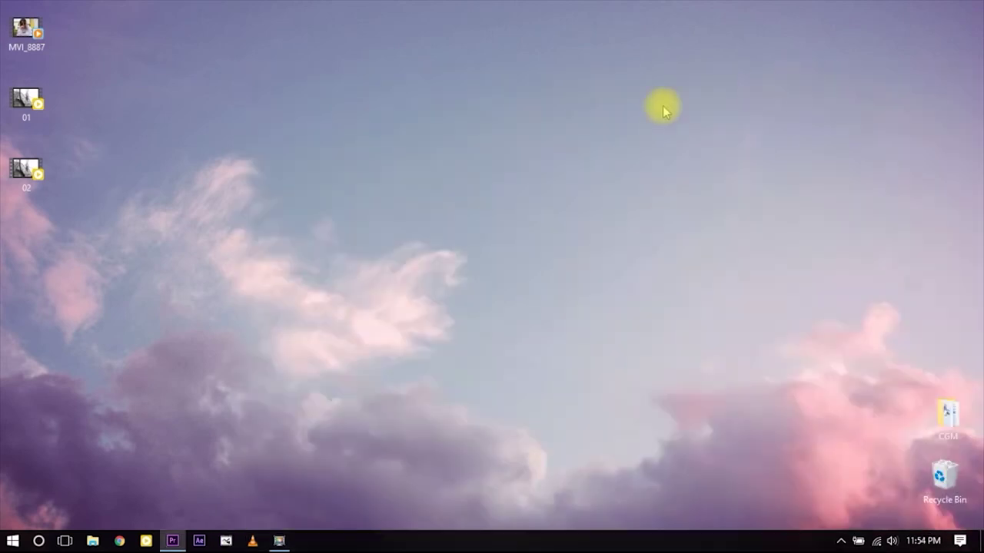
Step: Open 02.avi in VLC media player from its Open with menu
{"action": "right_click", "coordinate": [33, 173]}
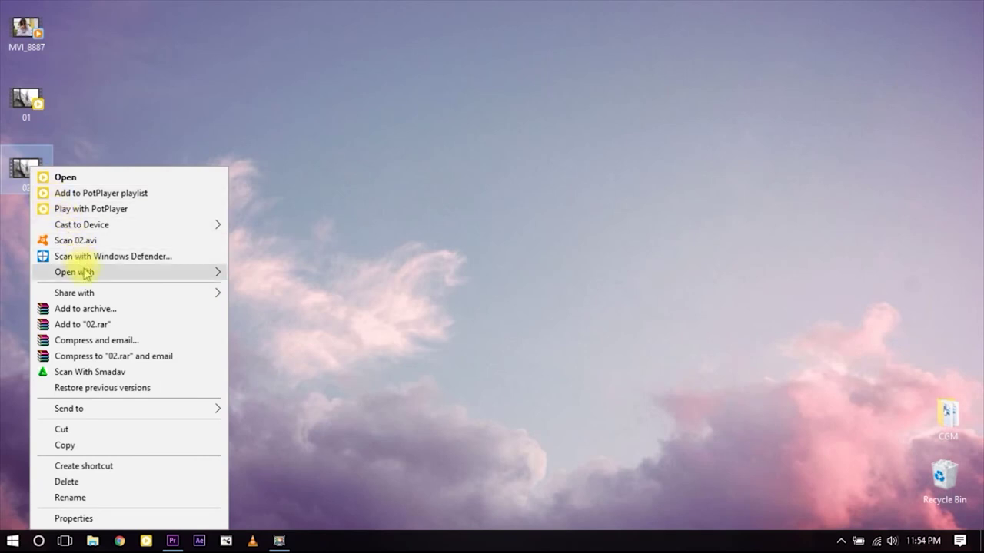
{"action": "mouse_move", "coordinate": [192, 270]}
{"action": "left_click", "coordinate": [275, 320]}
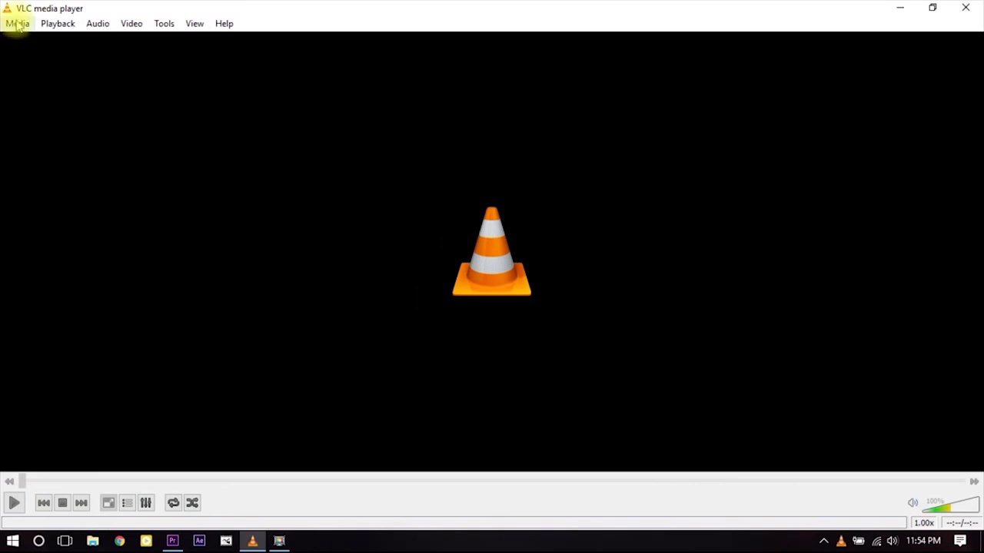
Step: In VLC's Convert / Save dialog, add 02.avi as the source file
{"action": "left_click", "coordinate": [18, 25]}
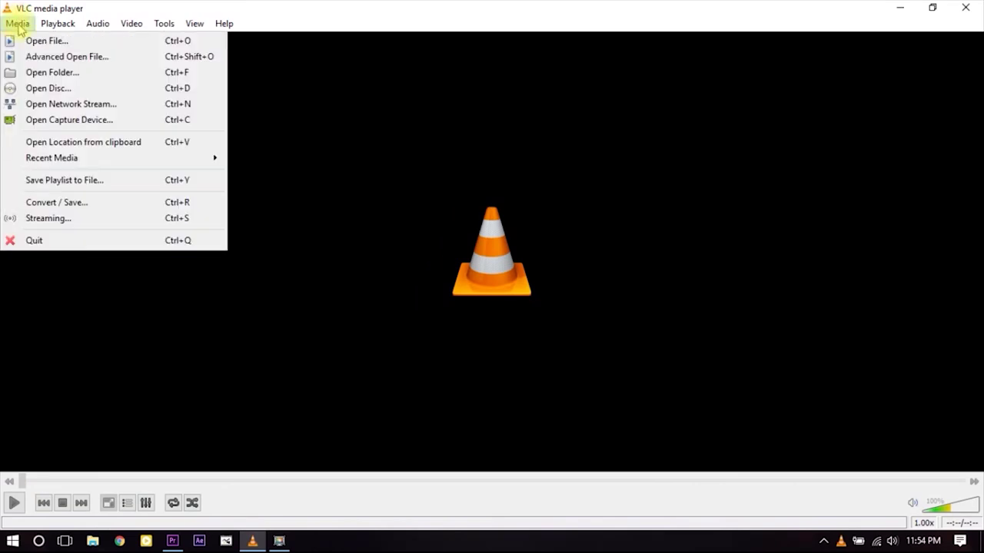
{"action": "left_click", "coordinate": [66, 205]}
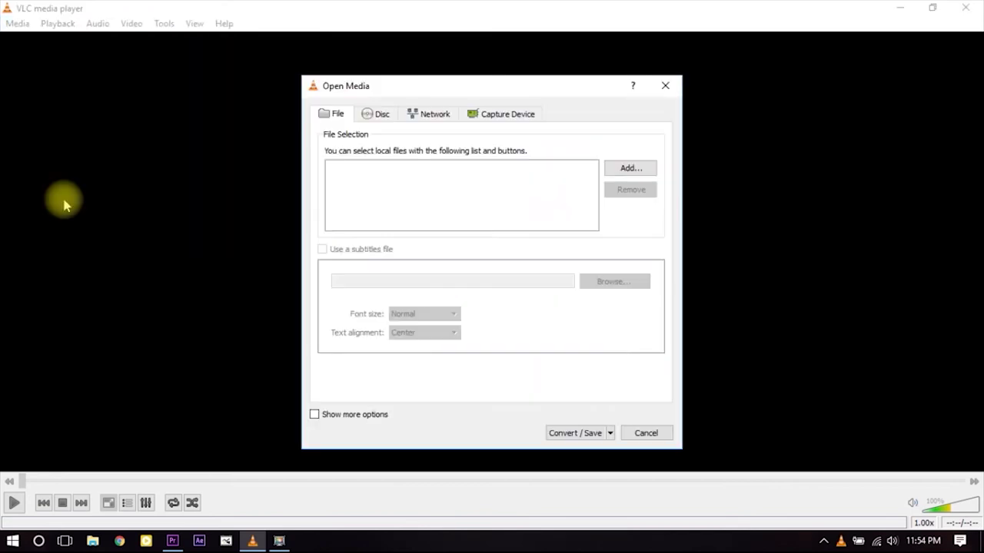
{"action": "left_click", "coordinate": [627, 173]}
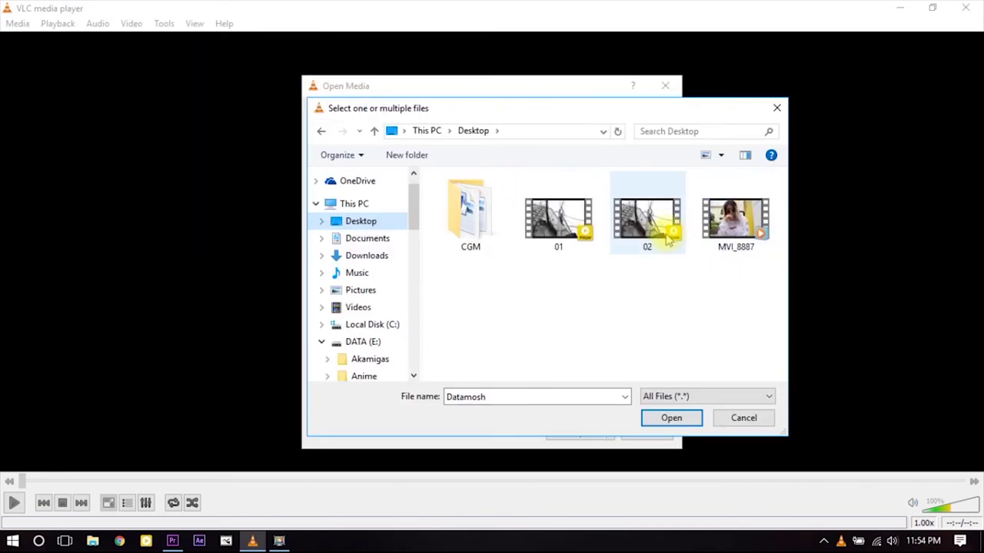
{"action": "left_click", "coordinate": [653, 237]}
{"action": "left_click", "coordinate": [673, 419]}
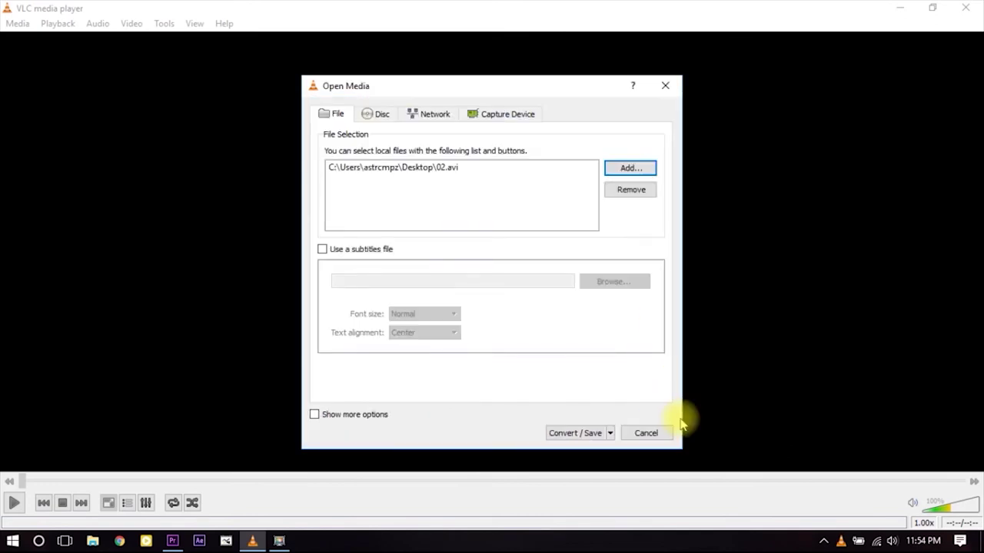
{"action": "left_click", "coordinate": [595, 435]}
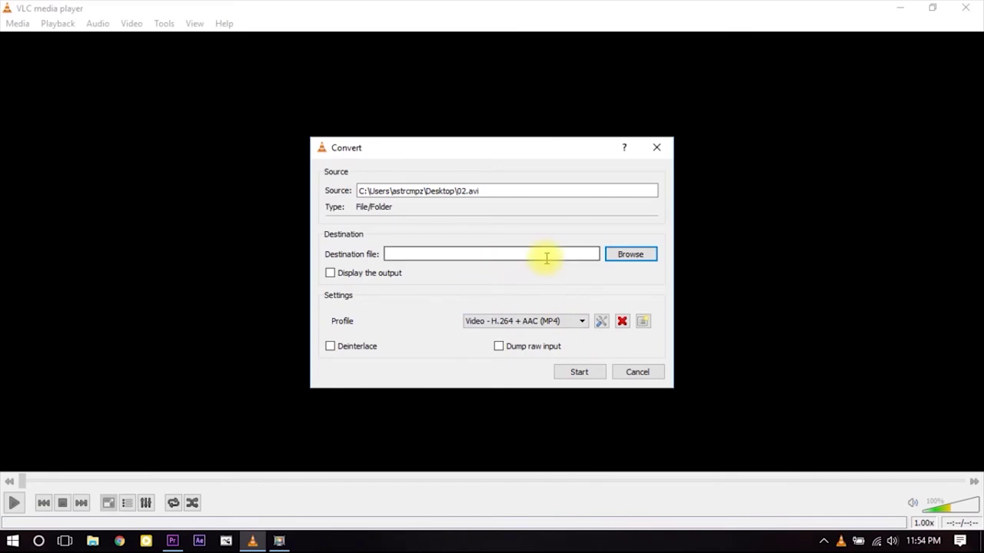
Step: Set the destination to 03.mp4 on the Desktop and start the conversion
{"action": "left_click", "coordinate": [630, 255]}
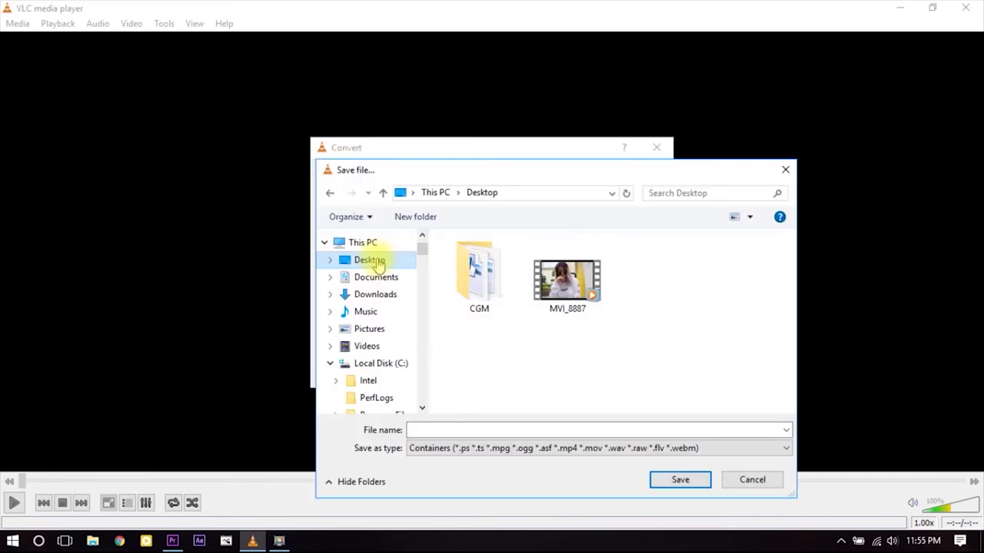
{"action": "left_click", "coordinate": [480, 428]}
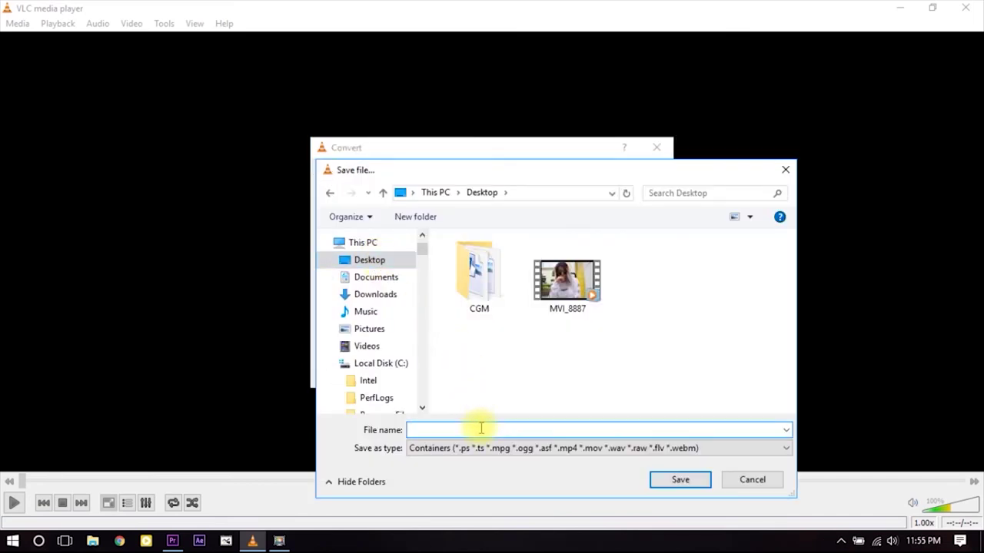
{"action": "type", "text": "03"}
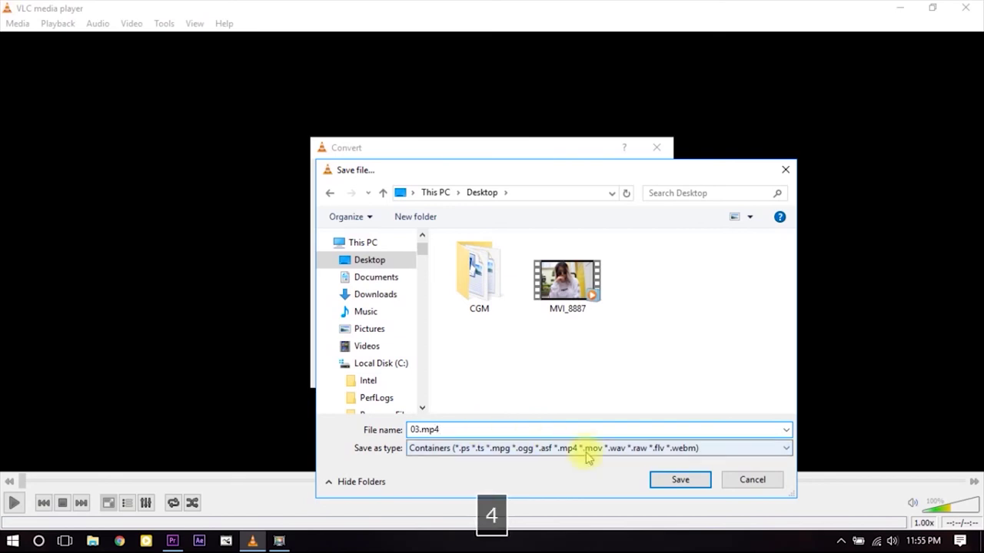
{"action": "left_click", "coordinate": [680, 480]}
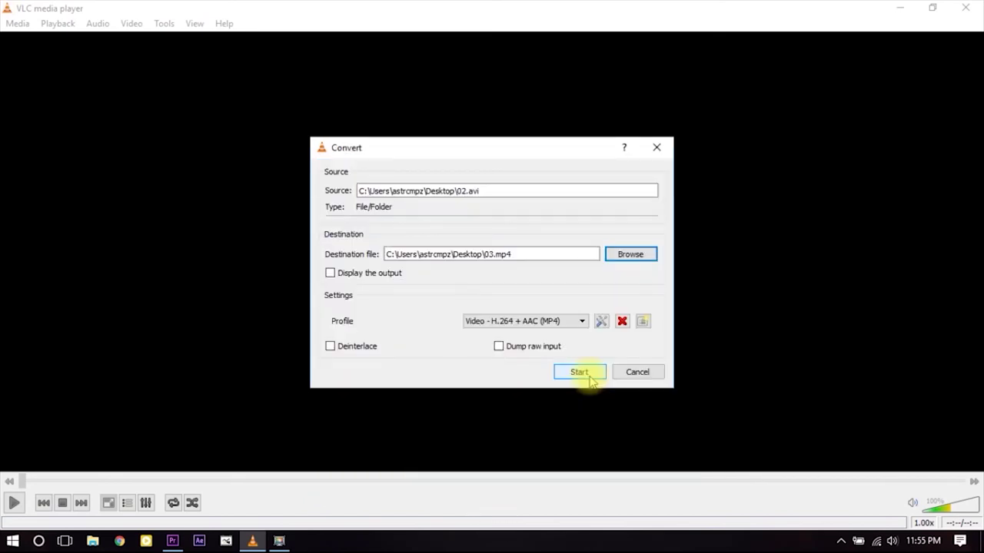
{"action": "left_click", "coordinate": [580, 372]}
{"action": "key", "text": "super+d"}
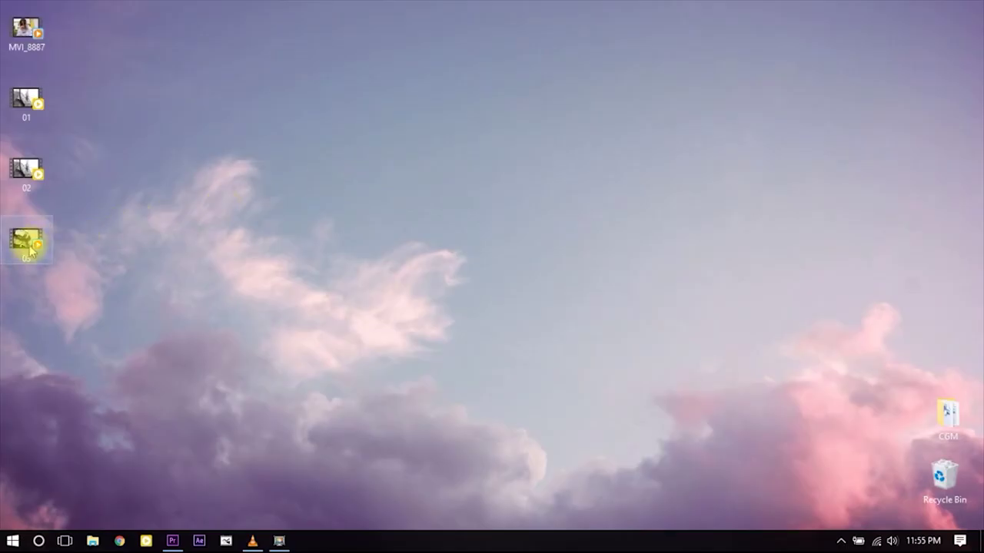
Step: Play 03.mp4 in Windows Media Player to check the datamosh glitch, then import it into the Premiere project
{"action": "double_click", "coordinate": [31, 245]}
{"action": "left_click", "coordinate": [490, 512]}
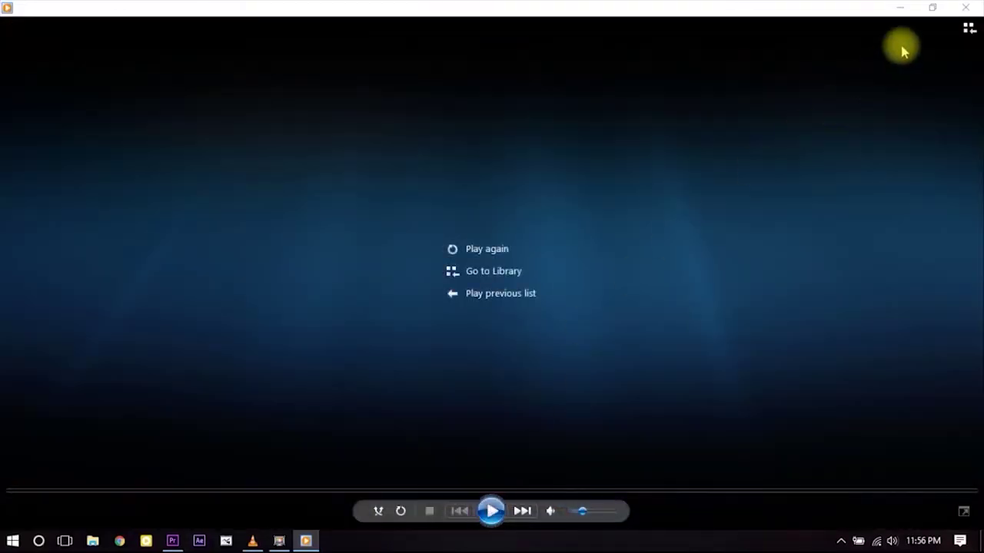
{"action": "left_click", "coordinate": [965, 6]}
{"action": "mouse_move", "coordinate": [26, 239]}
{"action": "left_mouse_down"}
{"action": "mouse_move", "coordinate": [142, 371]}
{"action": "mouse_move", "coordinate": [182, 538]}
{"action": "left_mouse_up"}
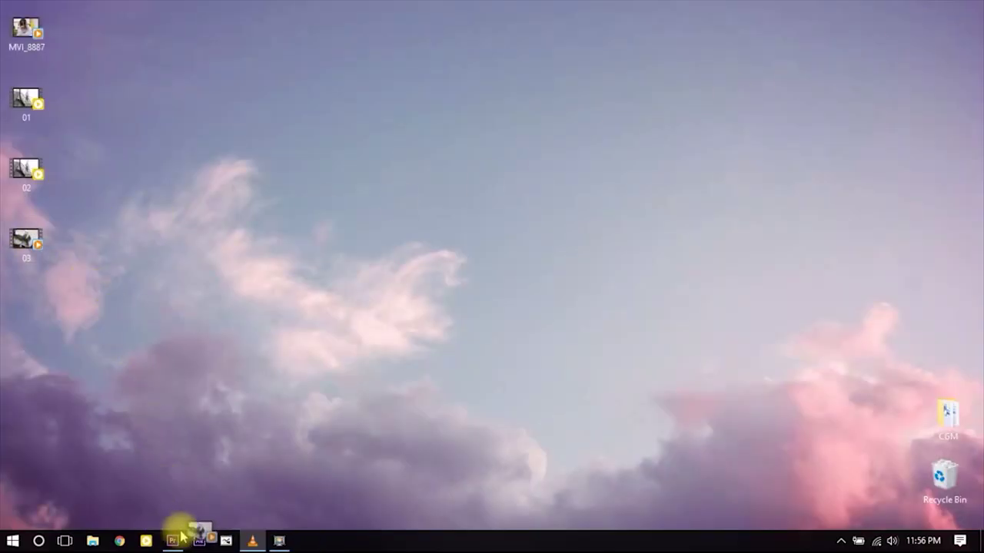